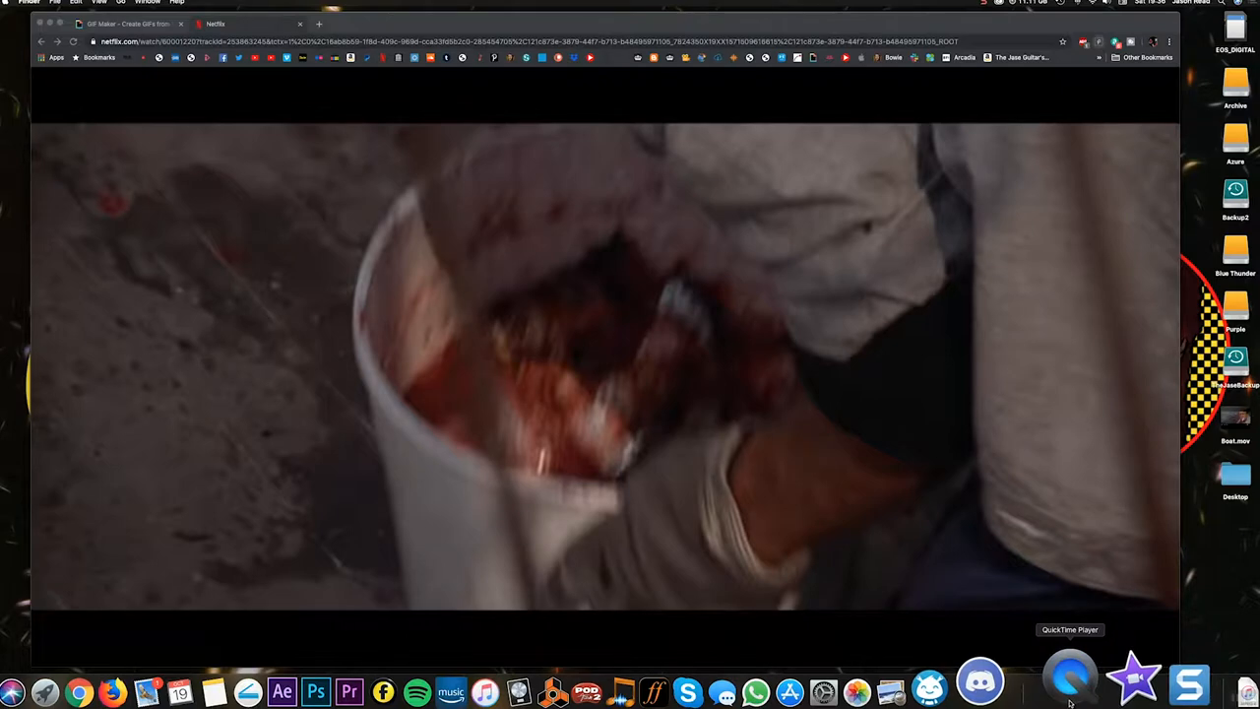
# Launch QuickTime Player from the Dock while Jaws sits paused at 43:19 on Netflix.
pyautogui.click(1070, 680)
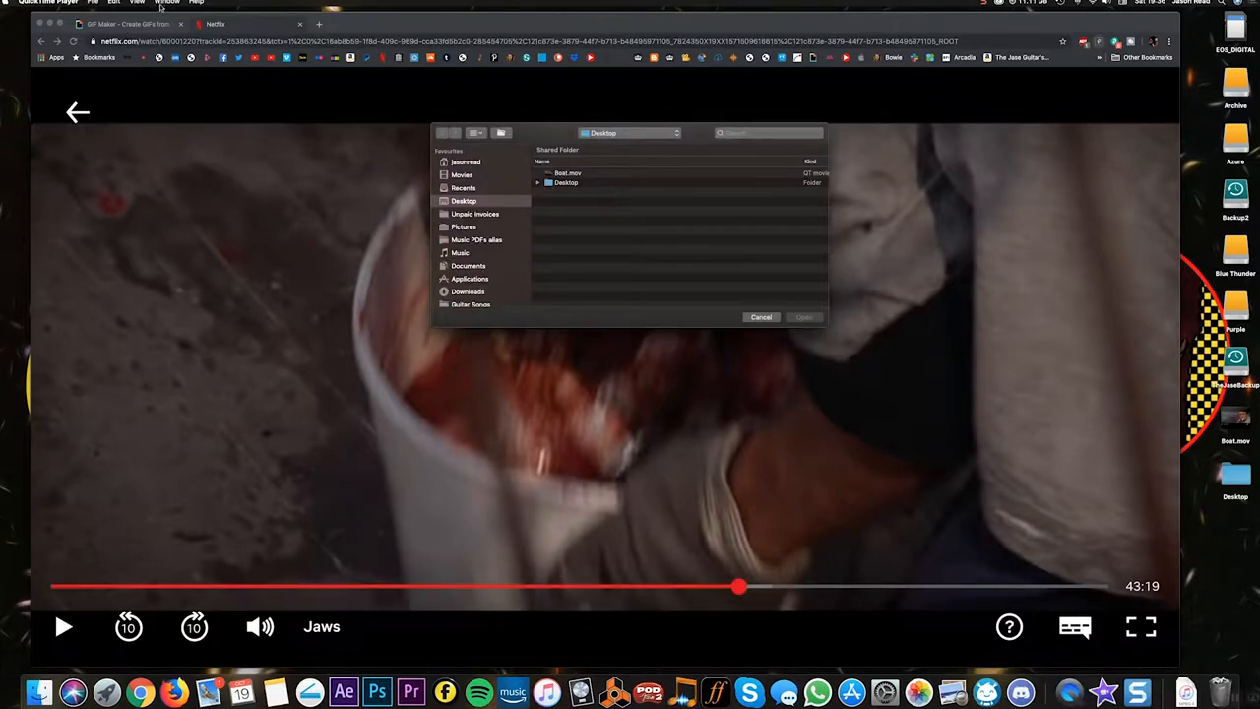
# Start a new screen recording from the File menu to capture the boat scene.
pyautogui.click(93, 3)
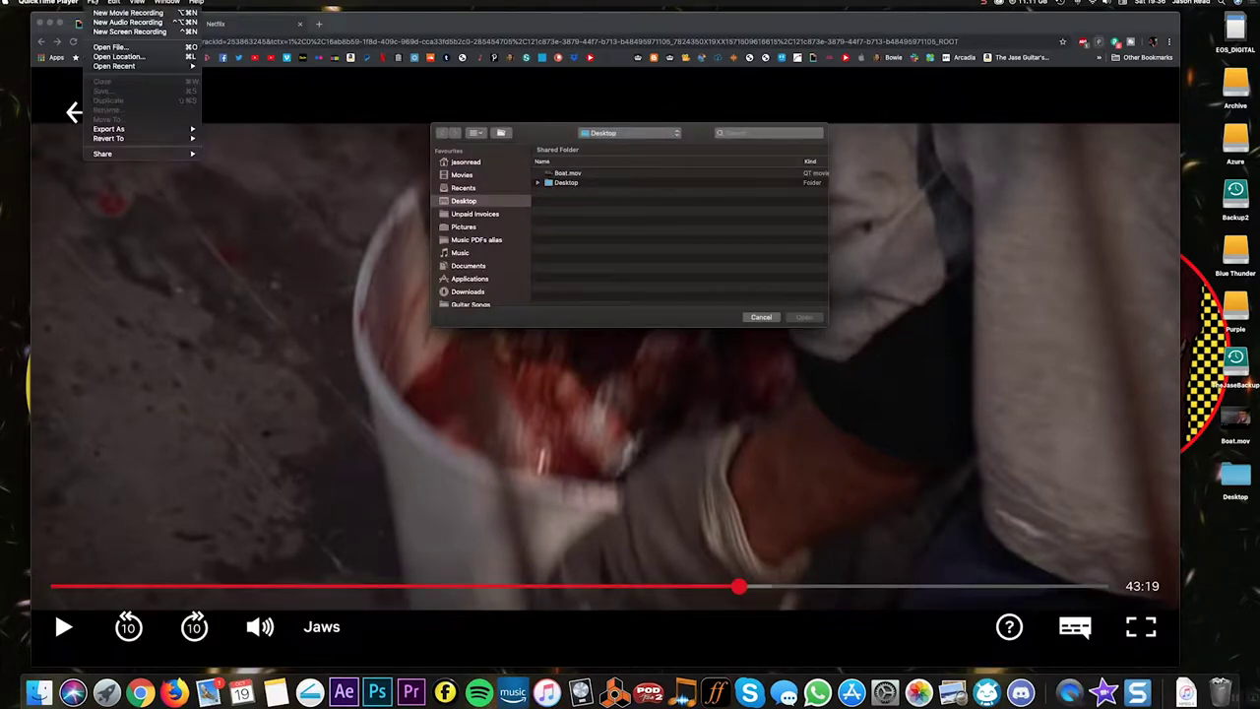
pyautogui.click(109, 33)
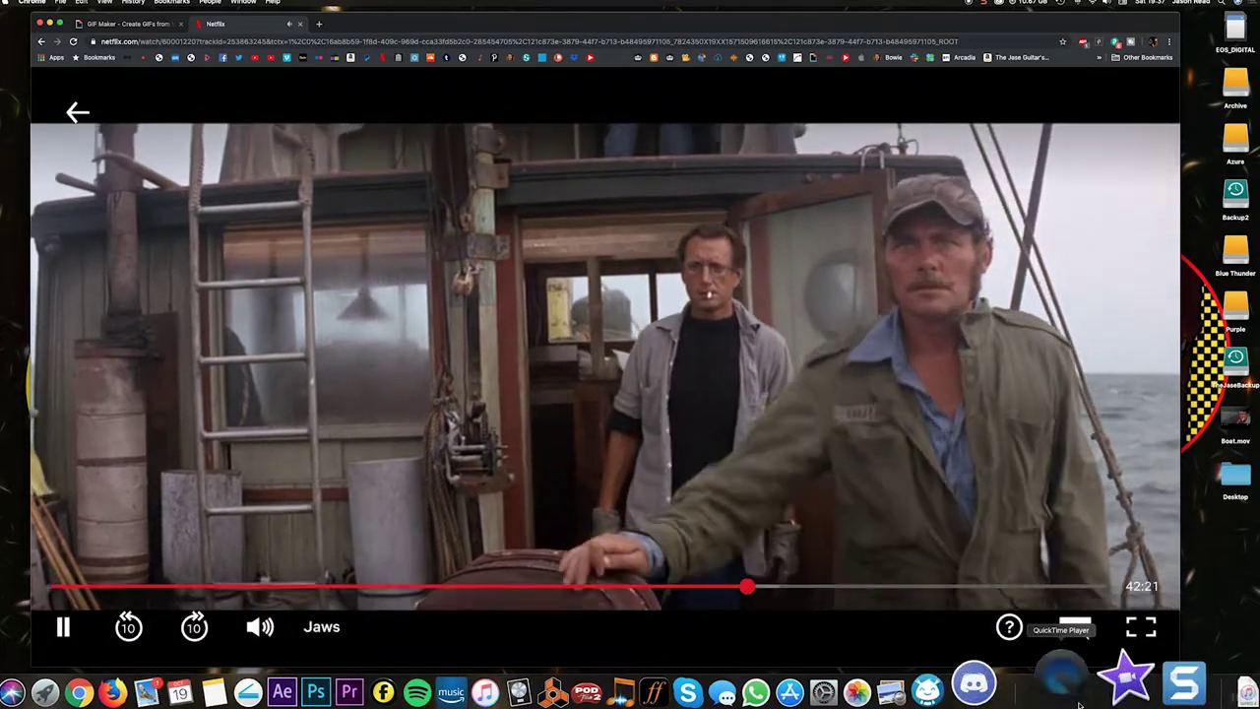
# Stop the screen recording and pause Jaws on Netflix behind it.
pyautogui.click(1081, 689)
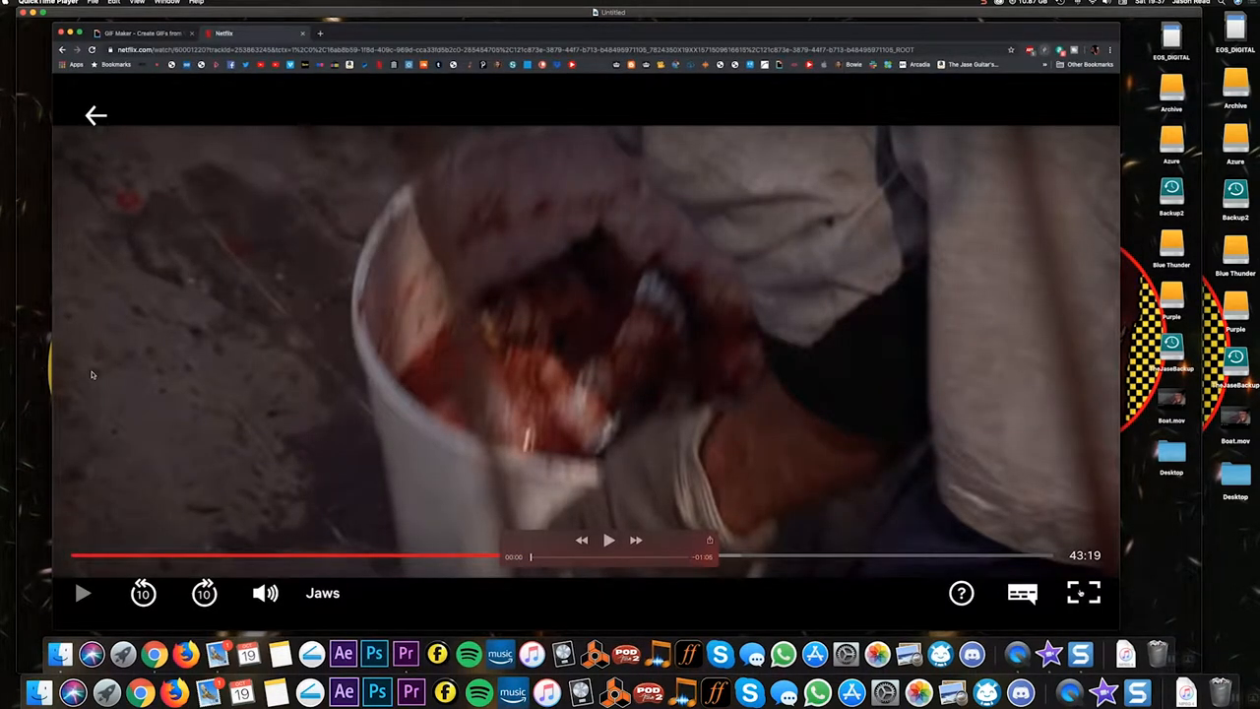
pyautogui.moveTo(372, 22); pyautogui.dragTo(685, 27)
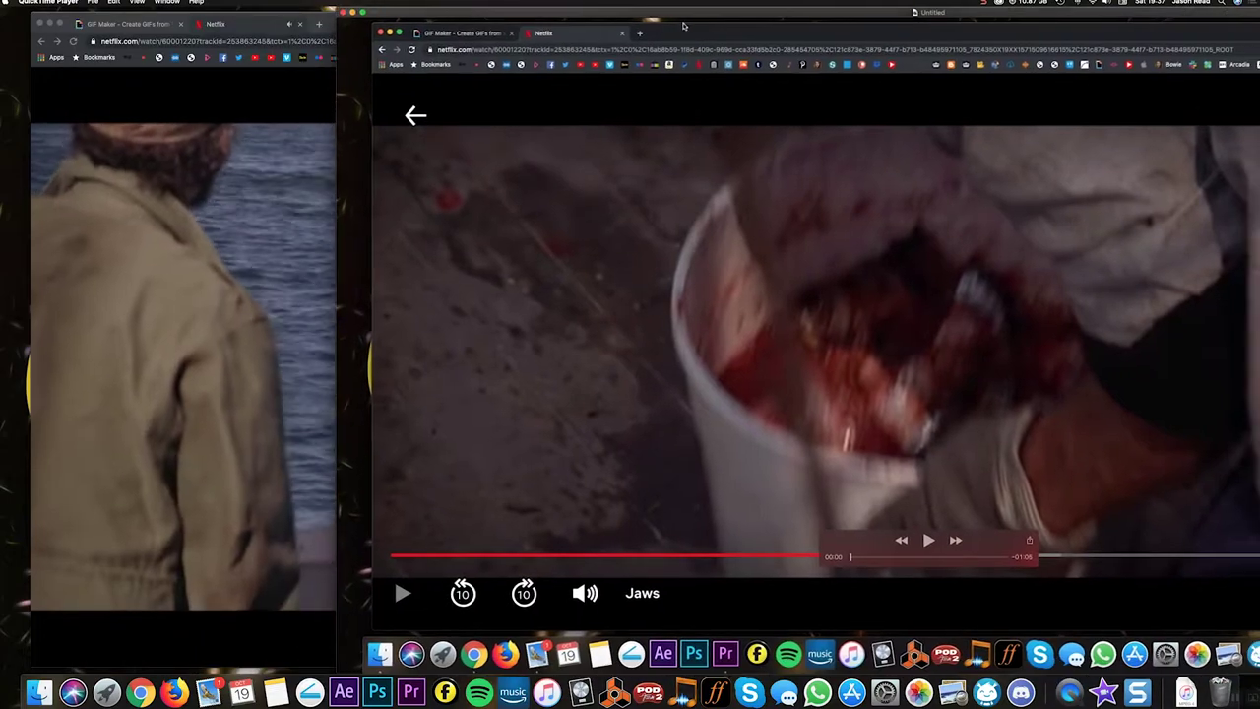
pyautogui.click(63, 627)
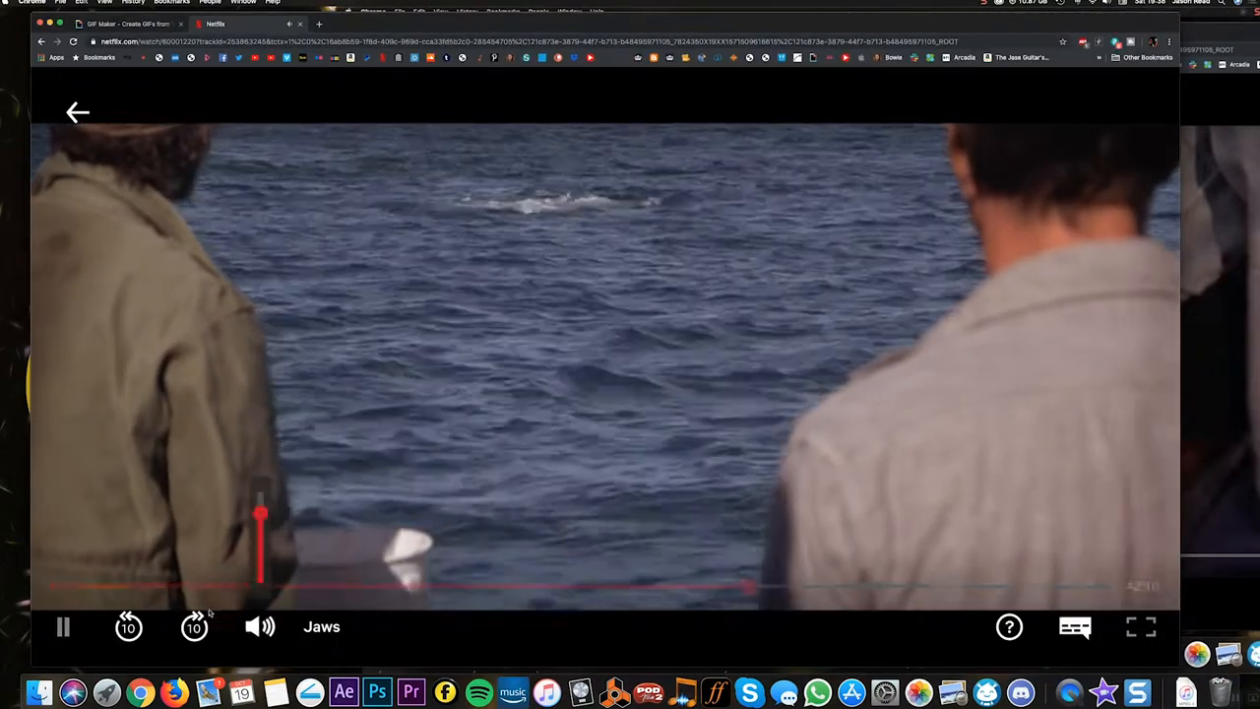
pyautogui.click(61, 627)
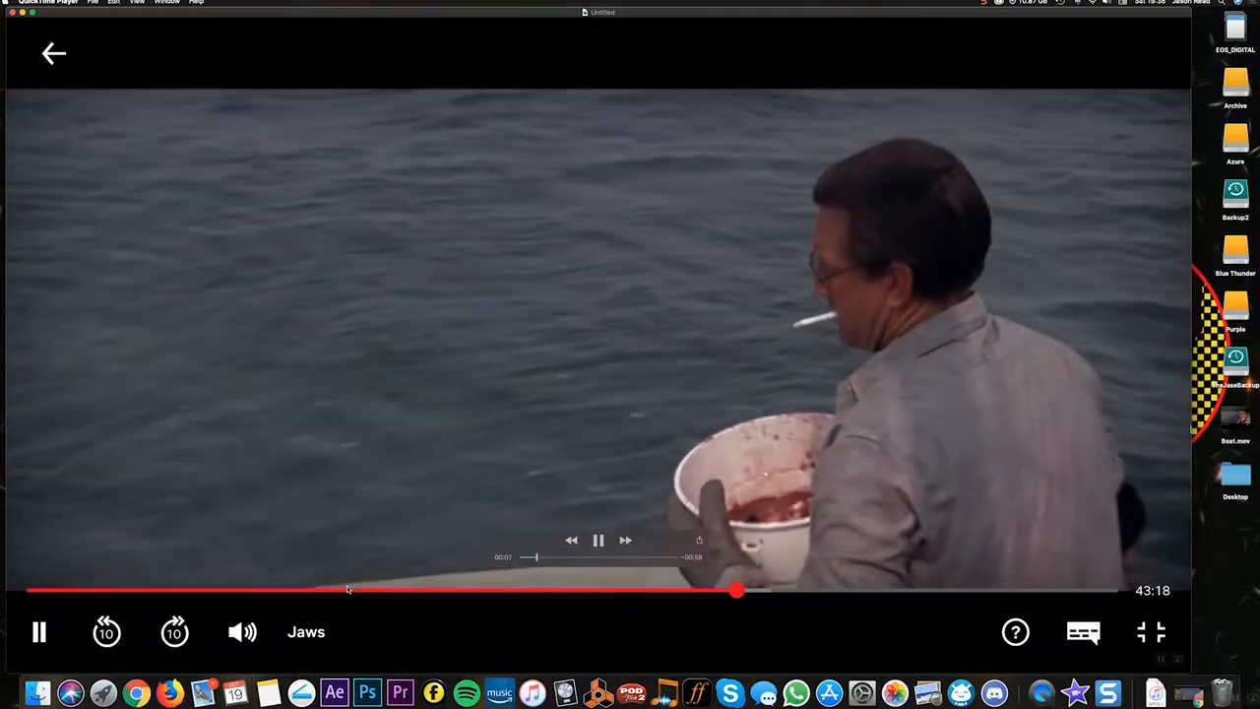
# Review the untitled recording, glancing at the existing Boat.mov on the Desktop.
pyautogui.press('space')
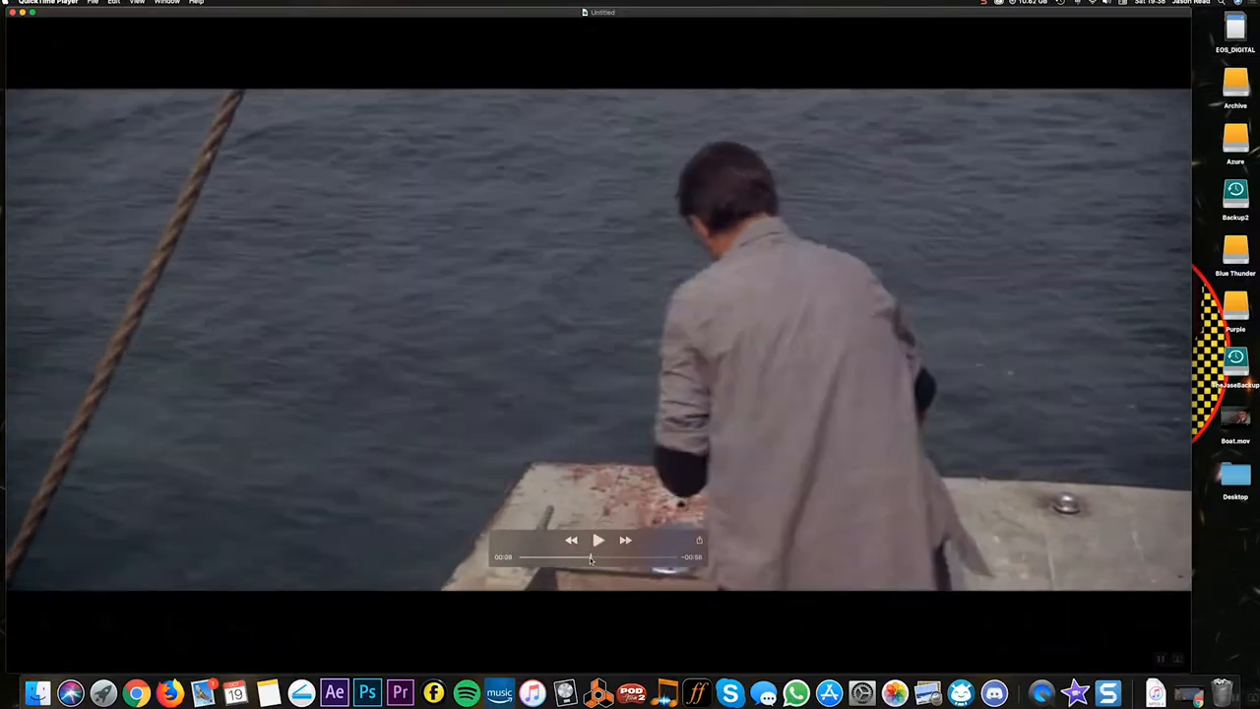
pyautogui.press('space')
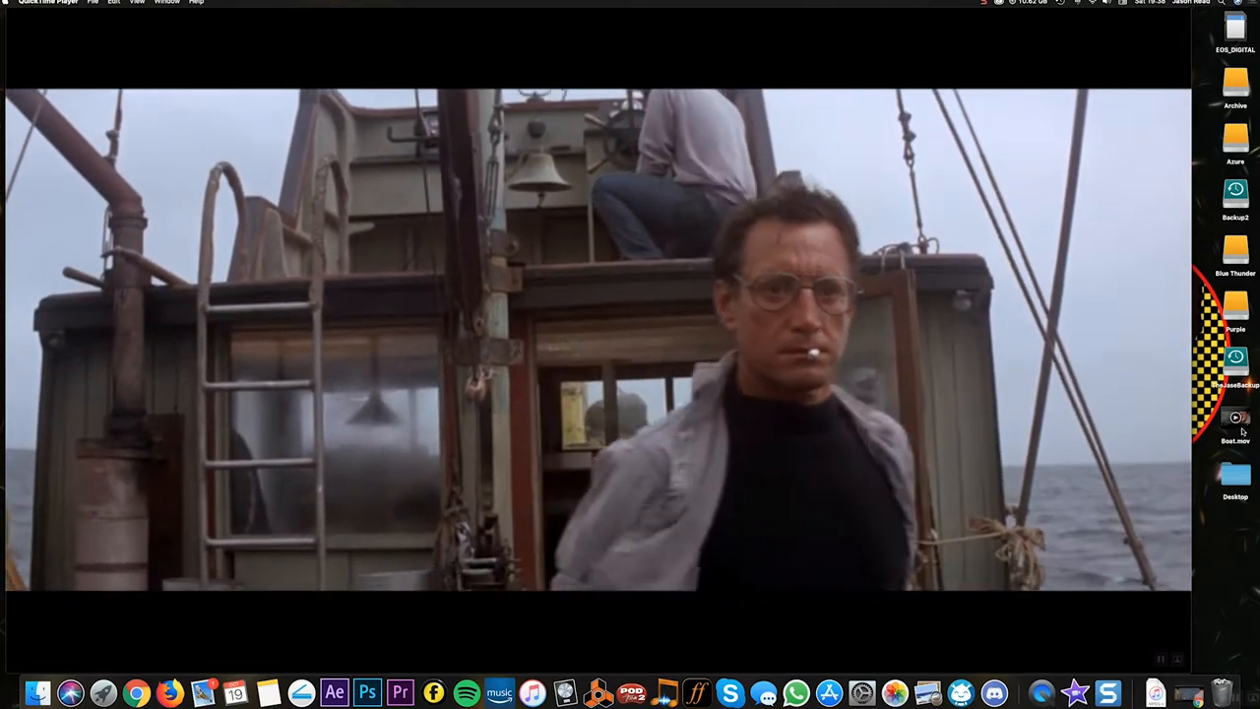
pyautogui.click(1239, 425)
pyautogui.moveTo(716, 251)
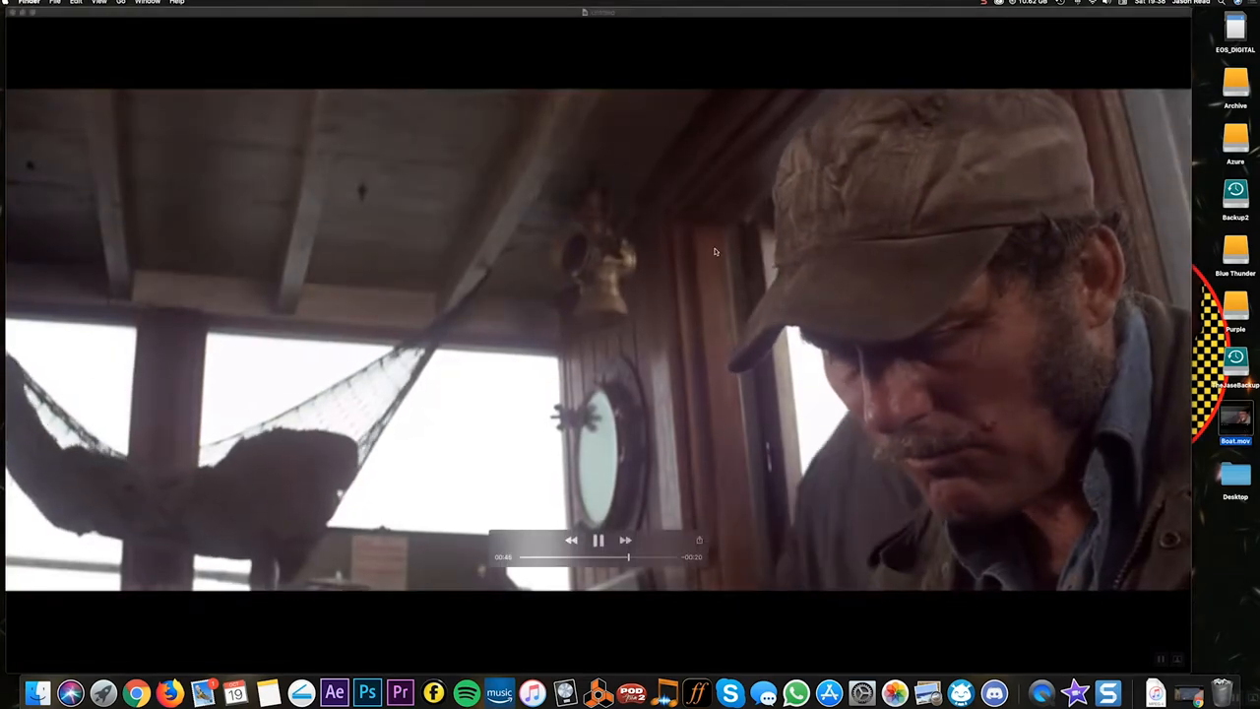
pyautogui.click(259, 62)
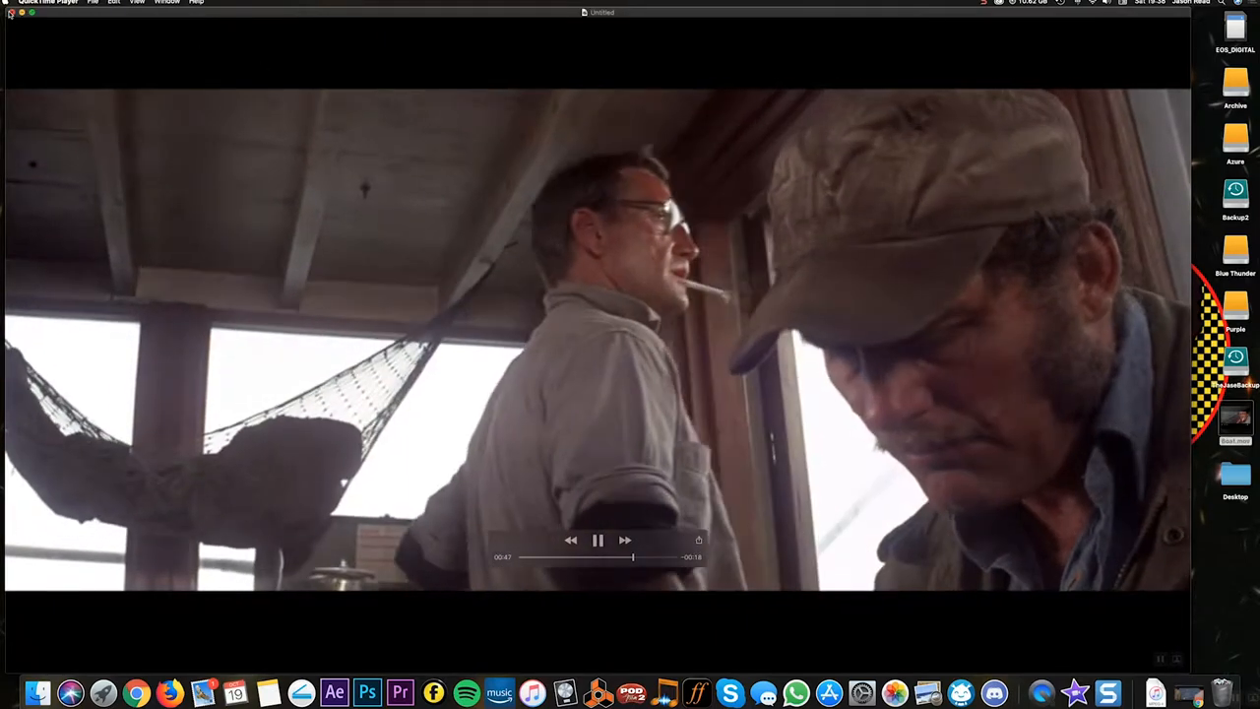
# Keep the recording as Boat on the Desktop, replacing the older Boat.mov.
pyautogui.click(11, 12)
pyautogui.write('Boat')
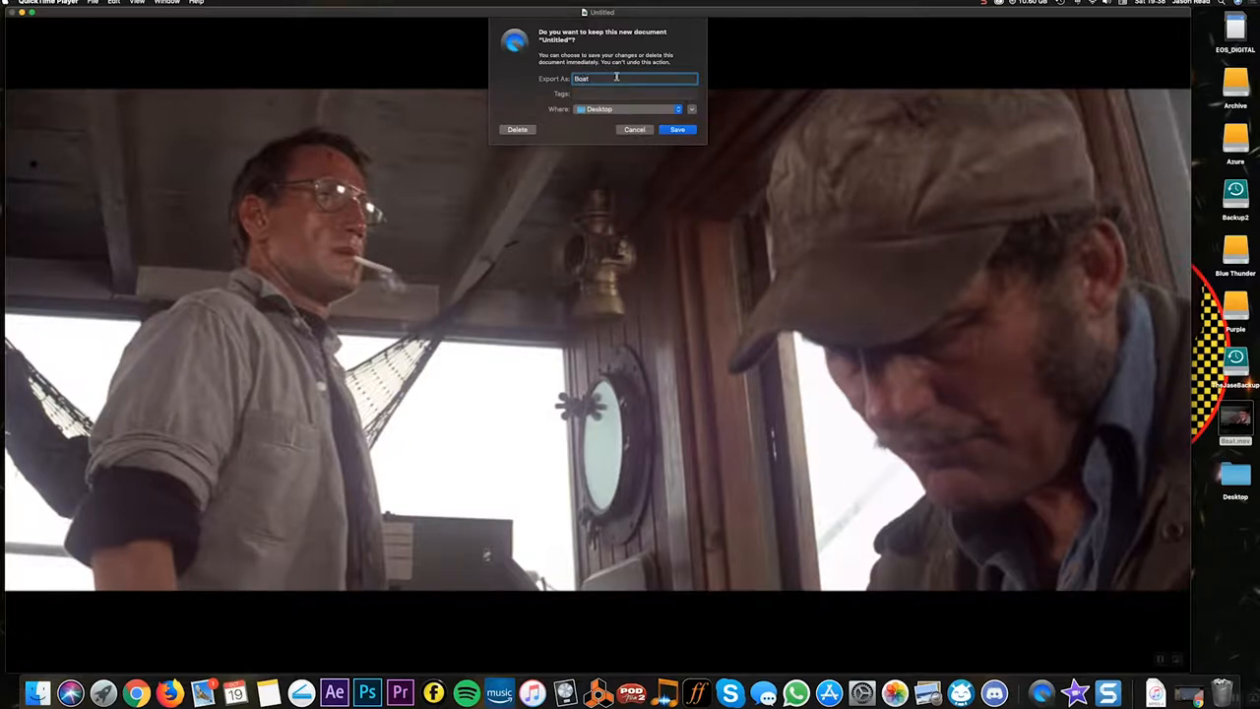
pyautogui.click(684, 130)
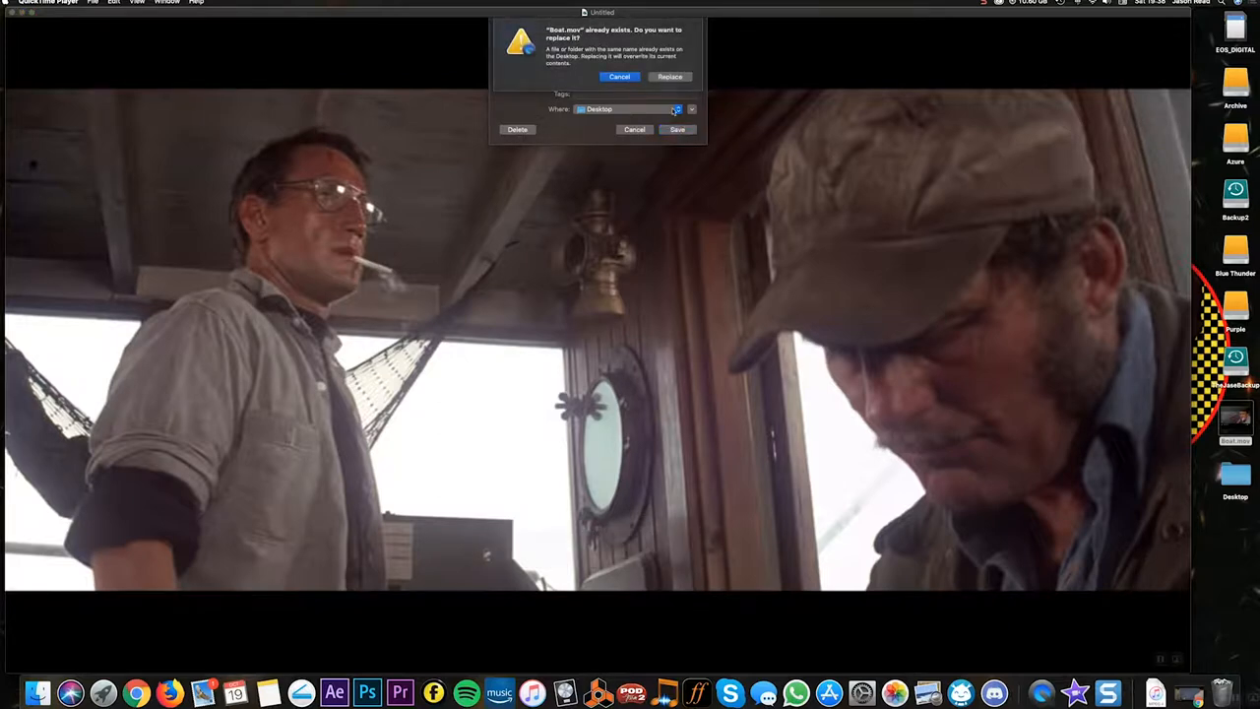
pyautogui.click(669, 77)
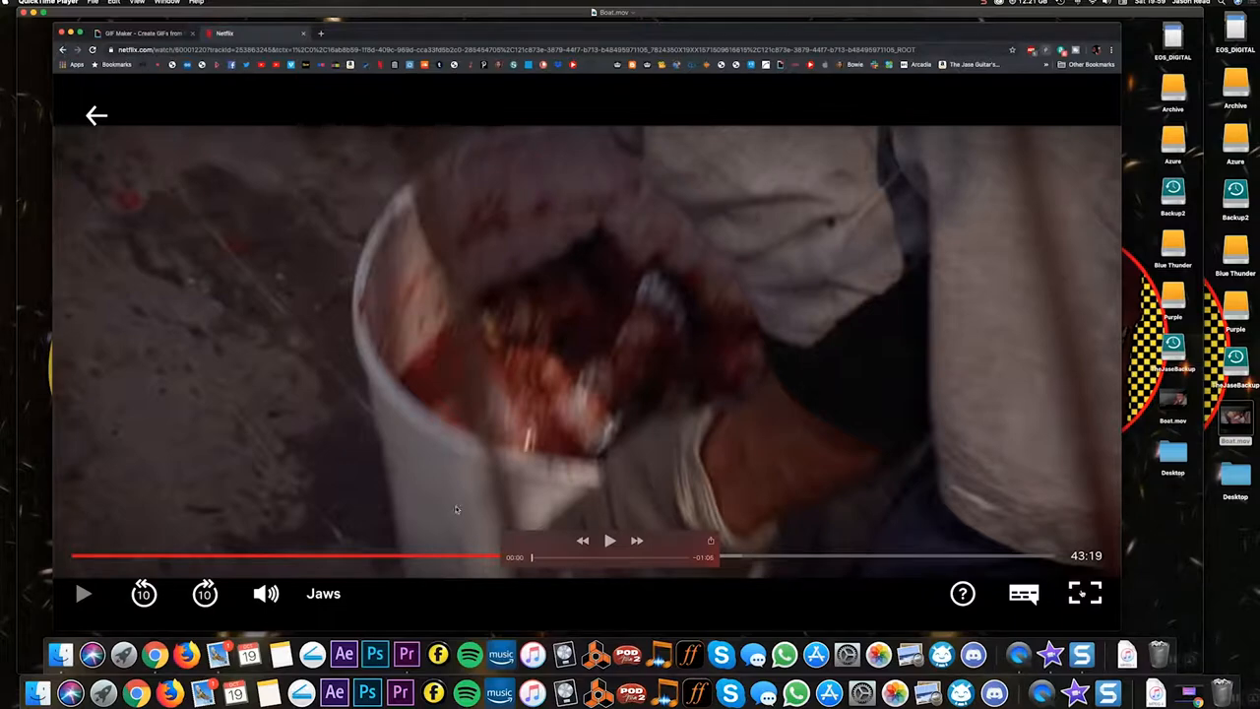
# Scrub Boat.mov ahead to the cabin scene around 00:51.
pyautogui.moveTo(532, 557); pyautogui.dragTo(553, 558)
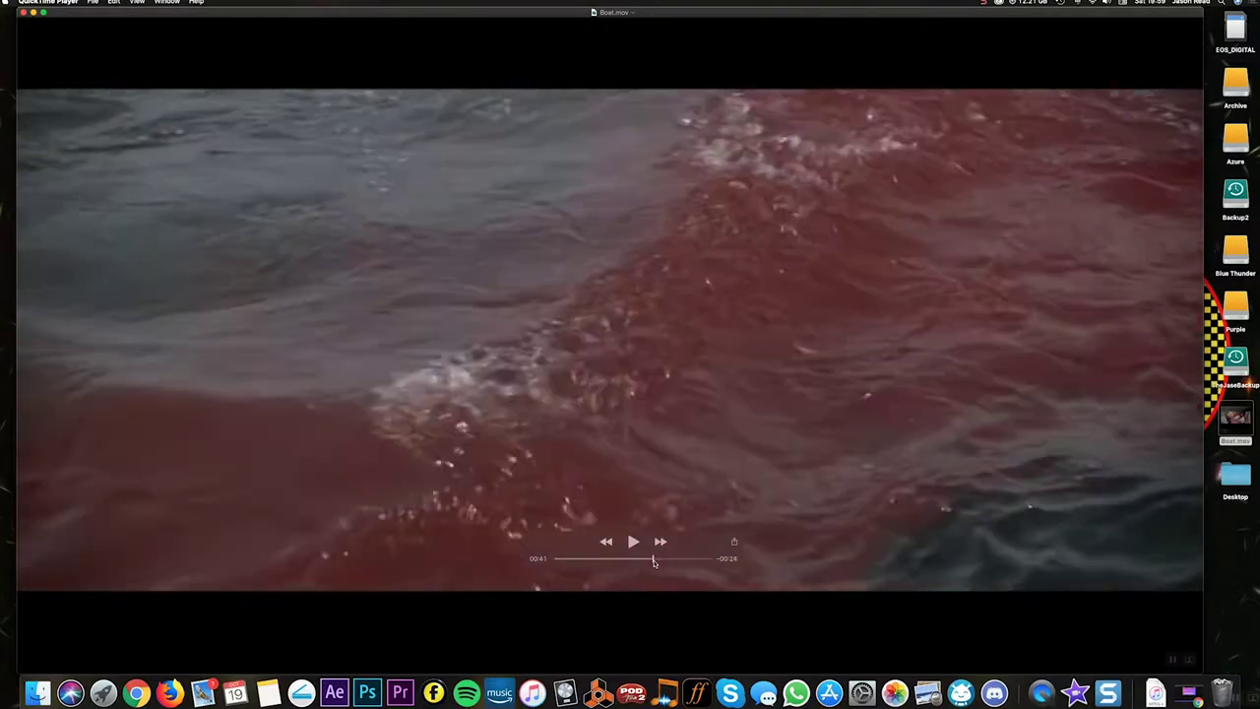
pyautogui.moveTo(554, 558); pyautogui.dragTo(679, 564)
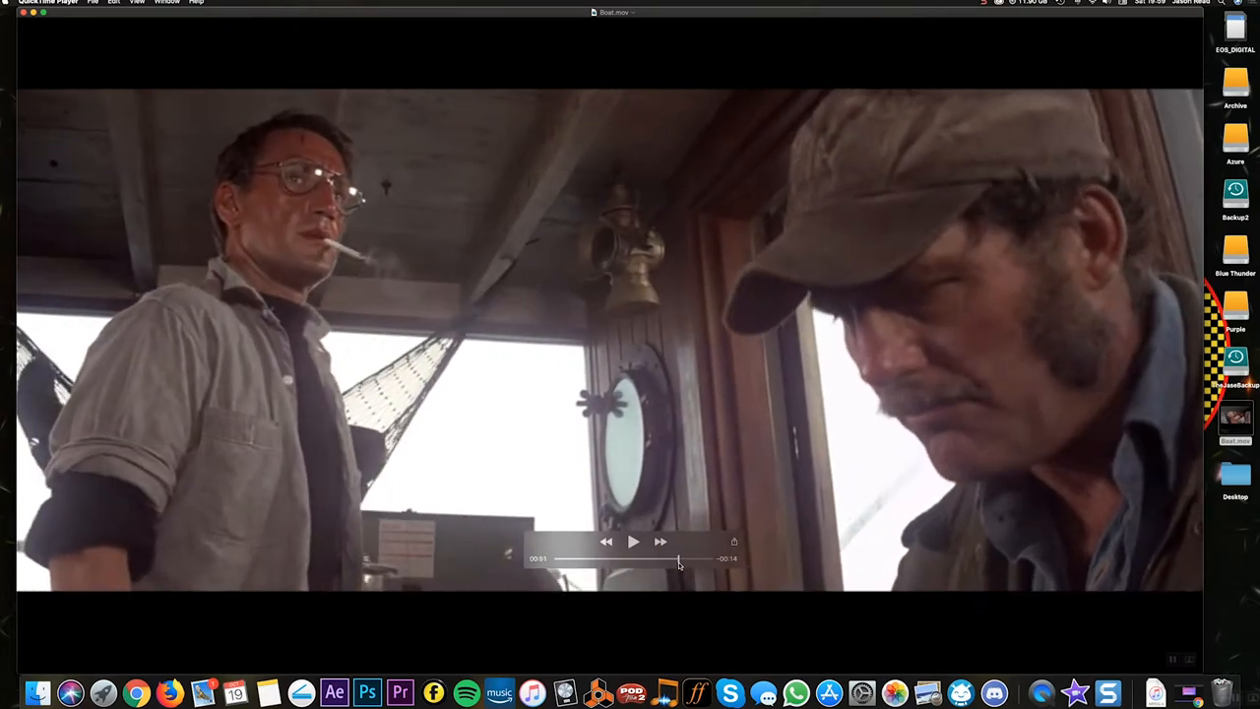
pyautogui.moveTo(679, 564); pyautogui.dragTo(677, 563)
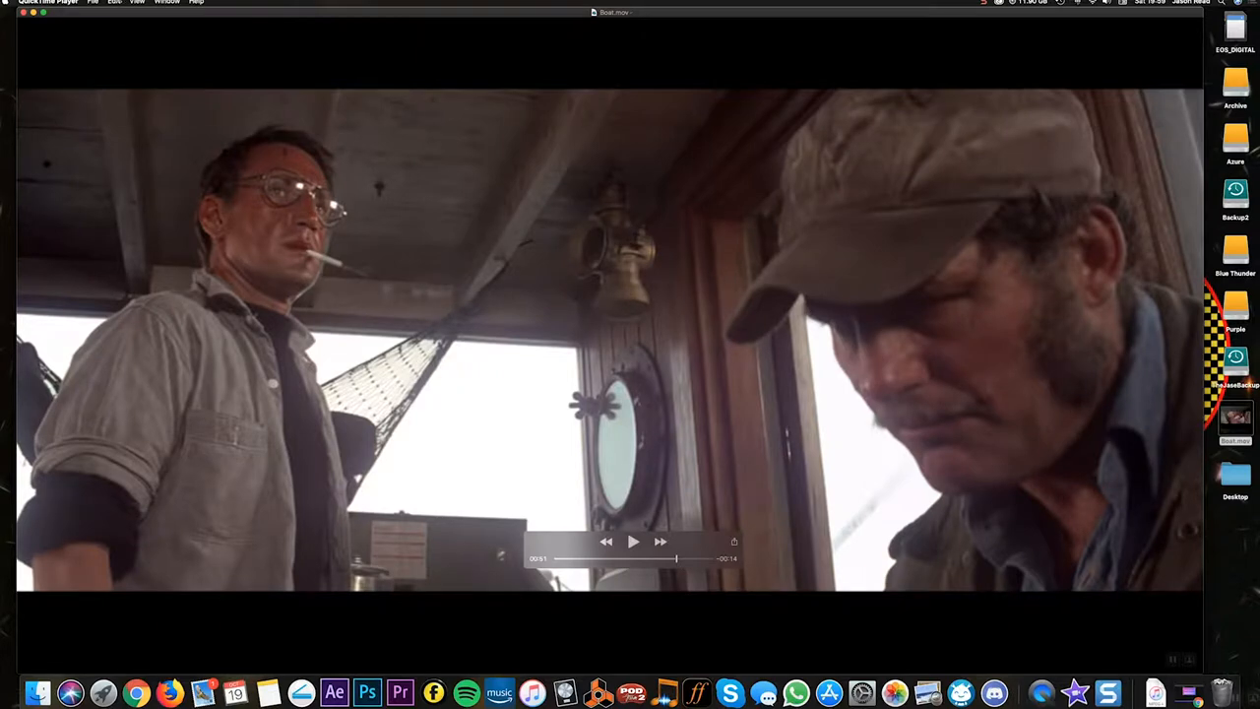
pyautogui.click(137, 2)
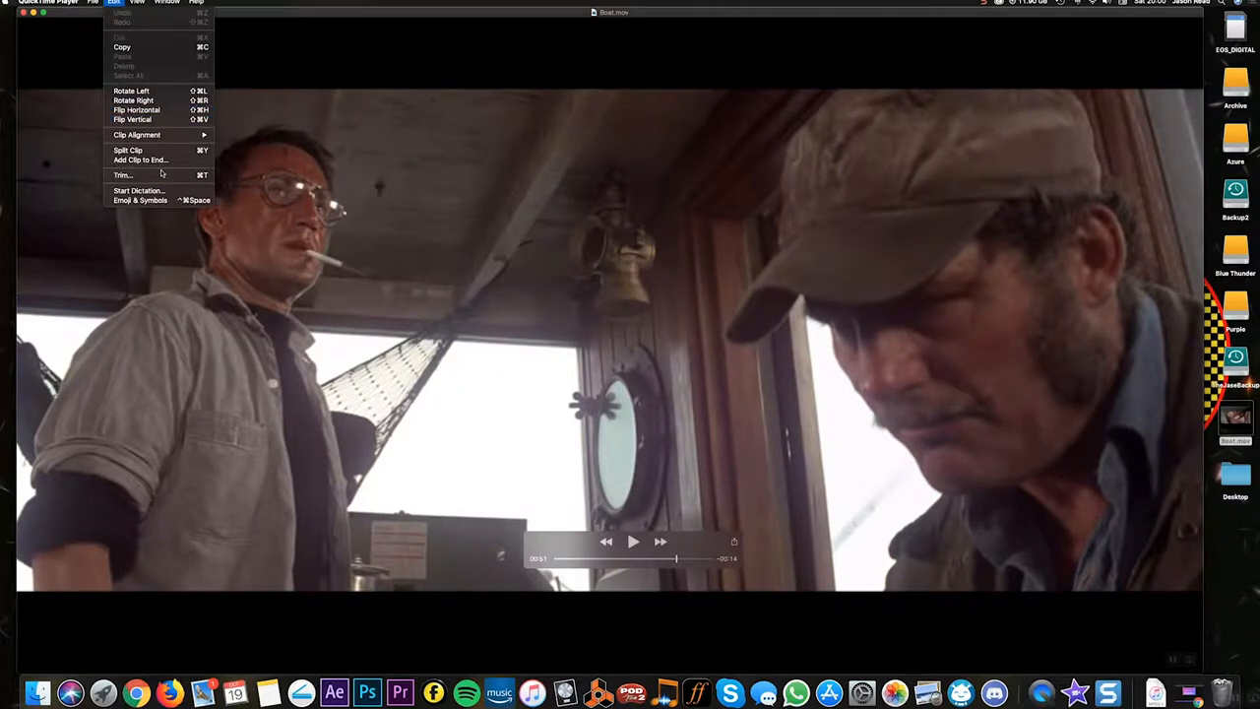
# Trim Boat.mov down to its final seven-second cabin exchange.
pyautogui.click(160, 180)
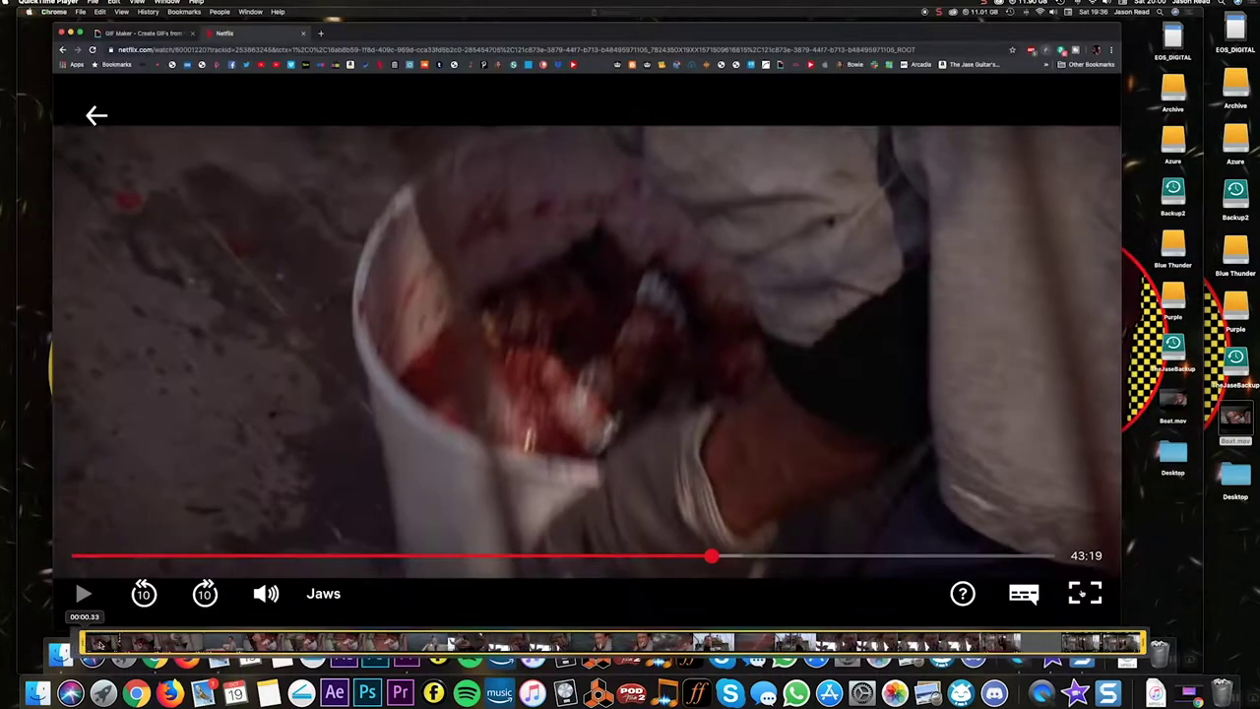
pyautogui.moveTo(89, 648); pyautogui.dragTo(849, 658)
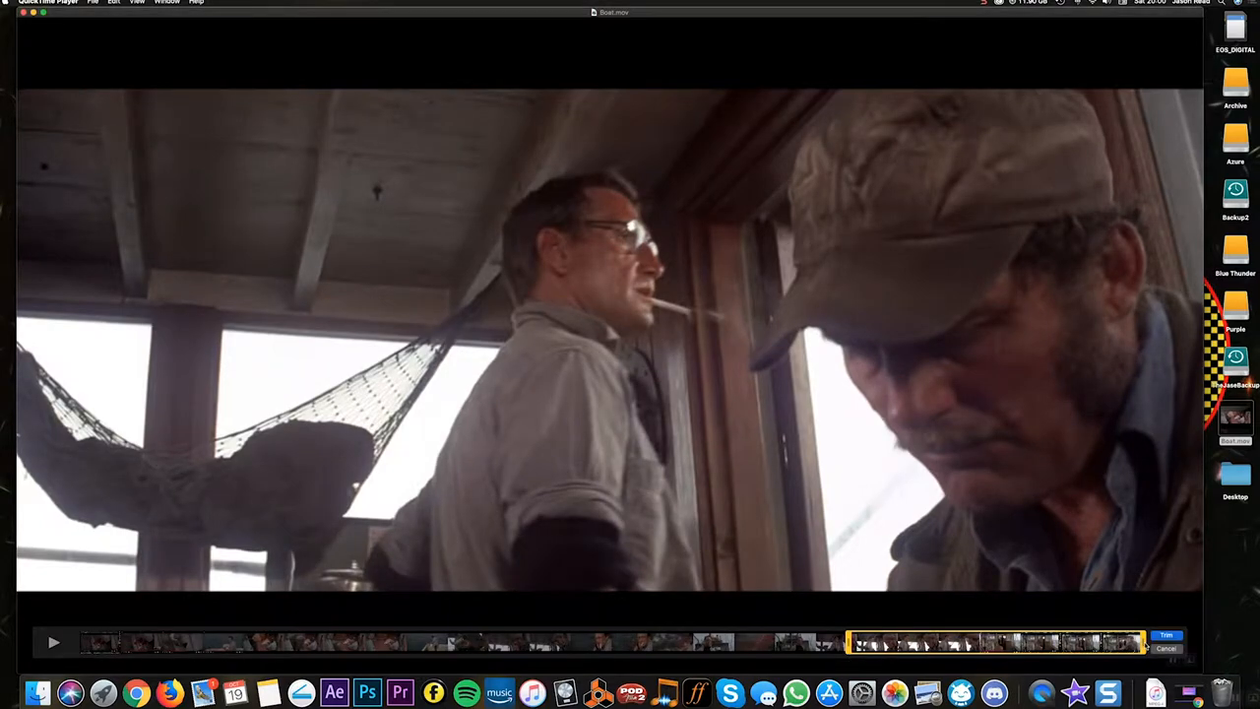
pyautogui.moveTo(1144, 645); pyautogui.dragTo(965, 645)
pyautogui.click(1167, 636)
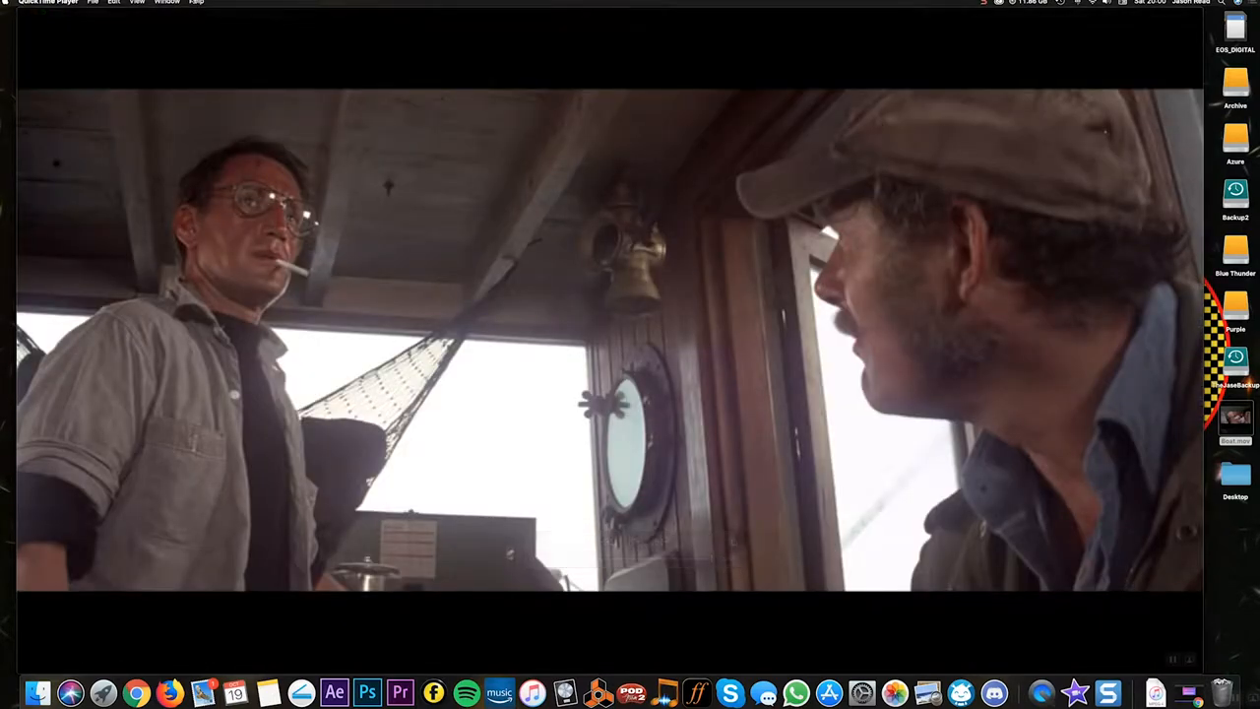
# Begin saving the trimmed clip as a copy named Boat2.
pyautogui.click(92, 2)
pyautogui.click(110, 102)
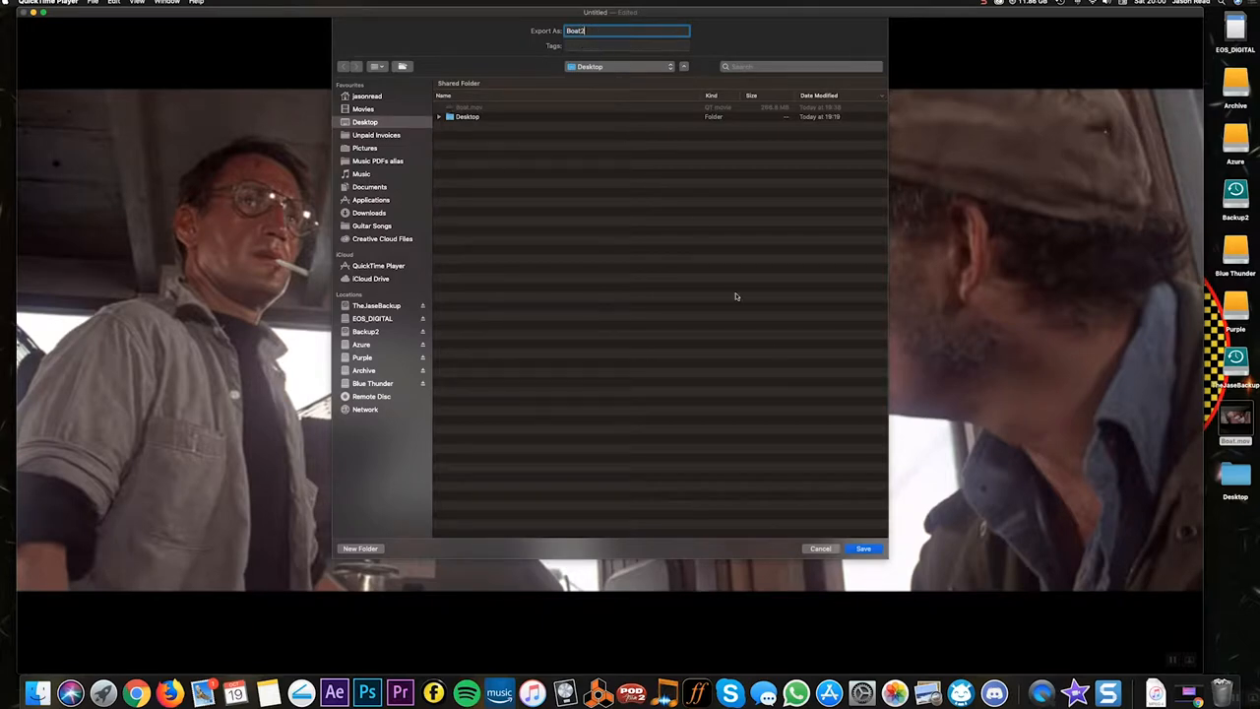
# Save the trimmed clip as Boat2 on the Desktop and close it.
pyautogui.click(855, 547)
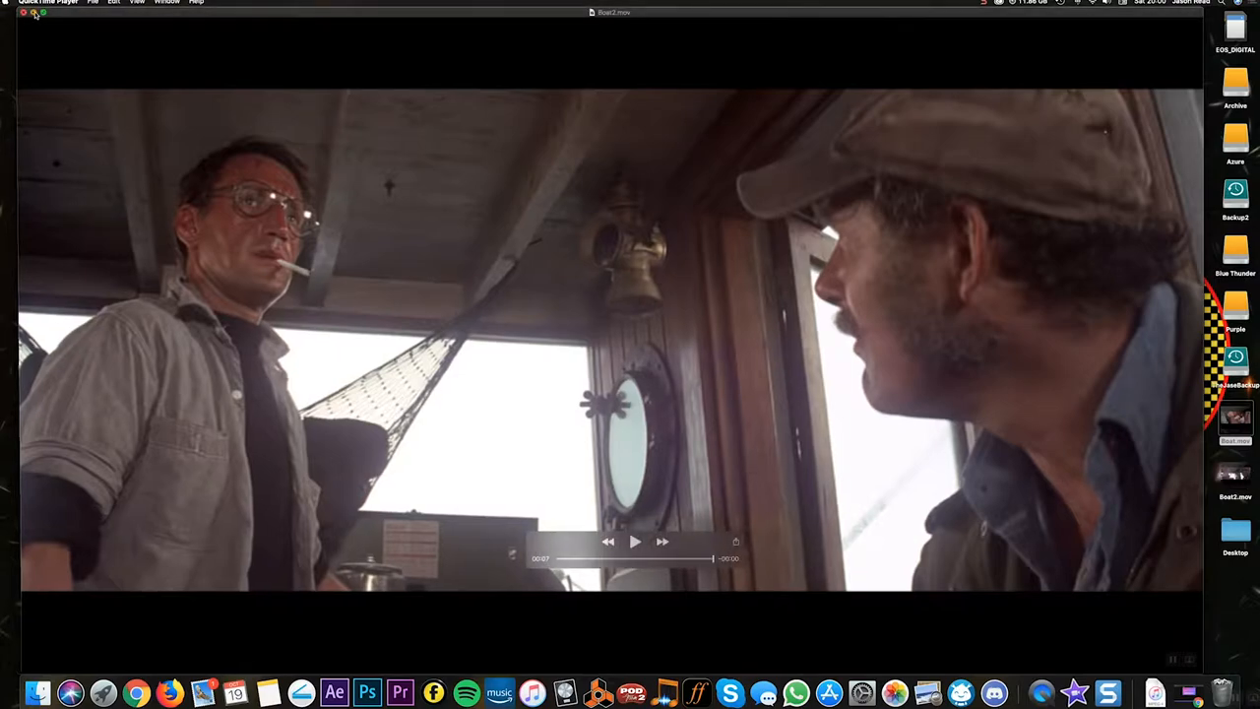
pyautogui.click(23, 12)
# Return to the Giphy GIF Maker page in Chrome.
pyautogui.click(1147, 693)
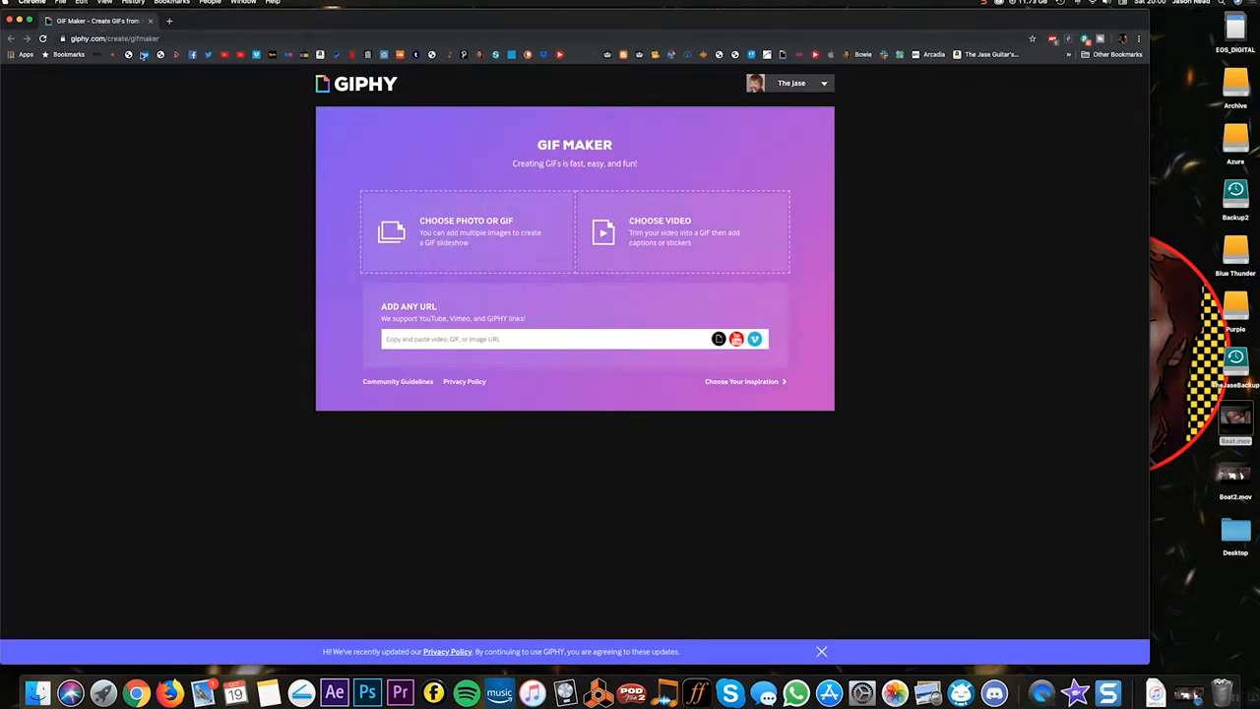
pyautogui.click(1208, 534)
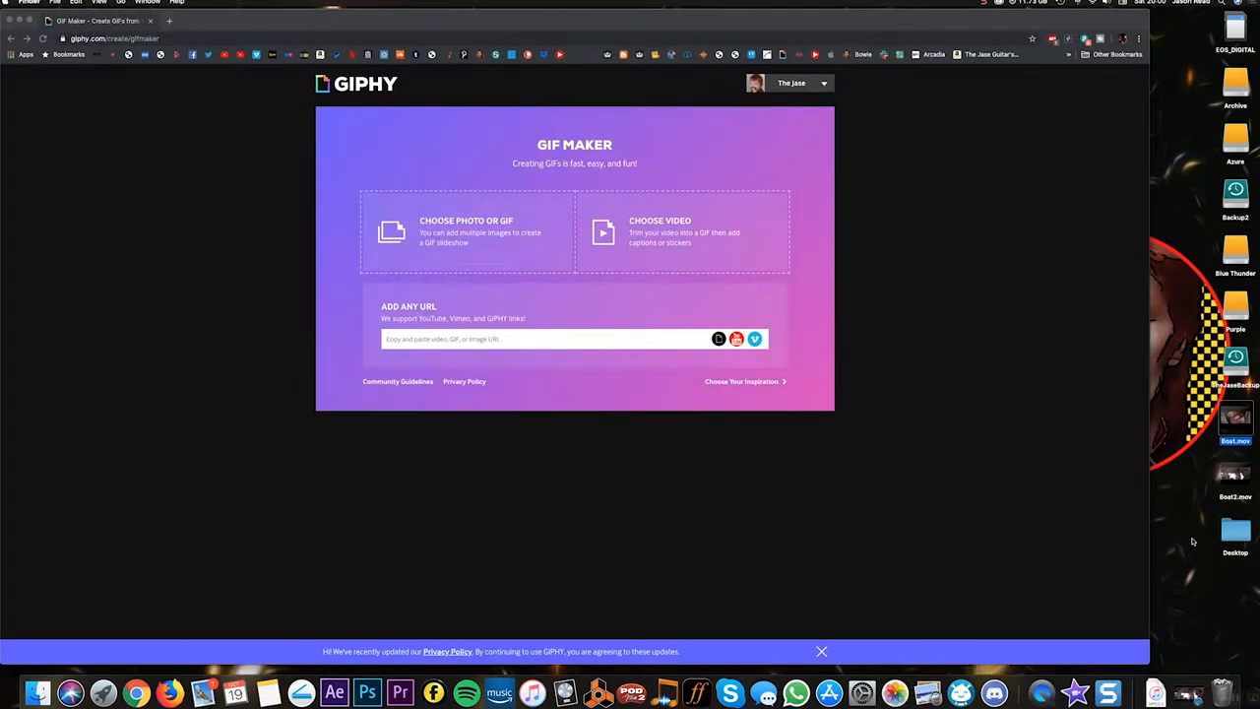
pyautogui.click(1198, 527)
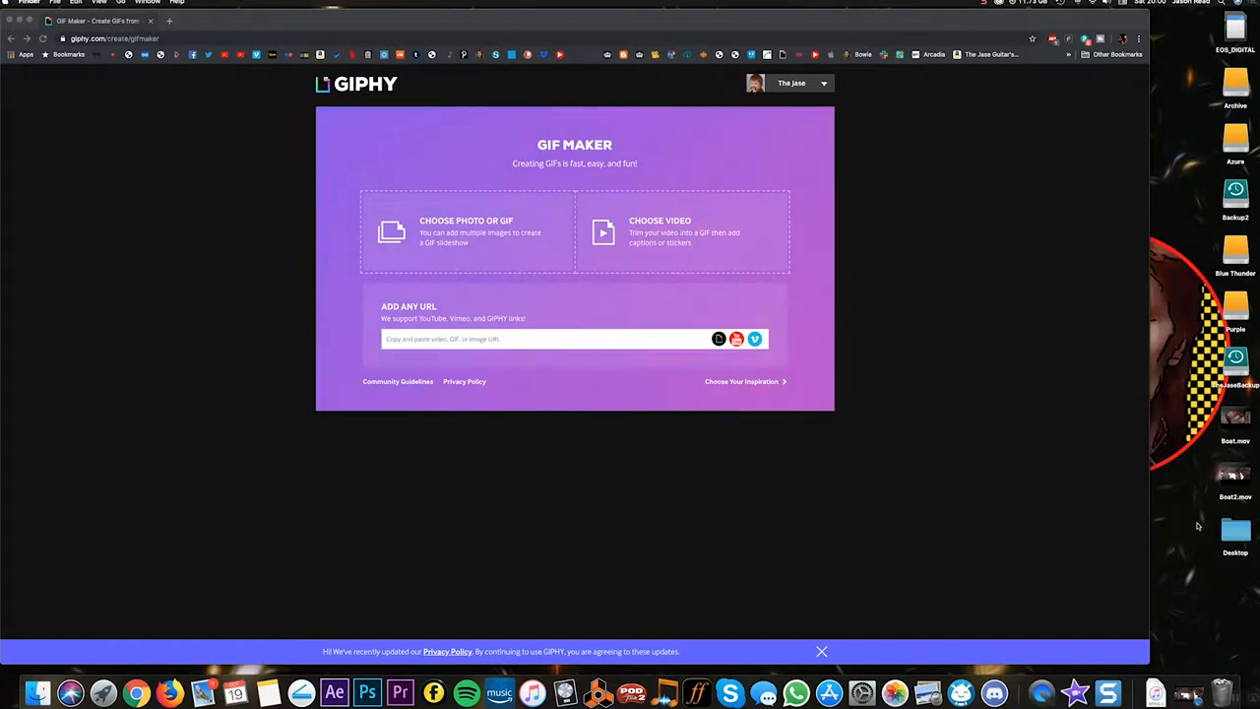
pyautogui.click(720, 225)
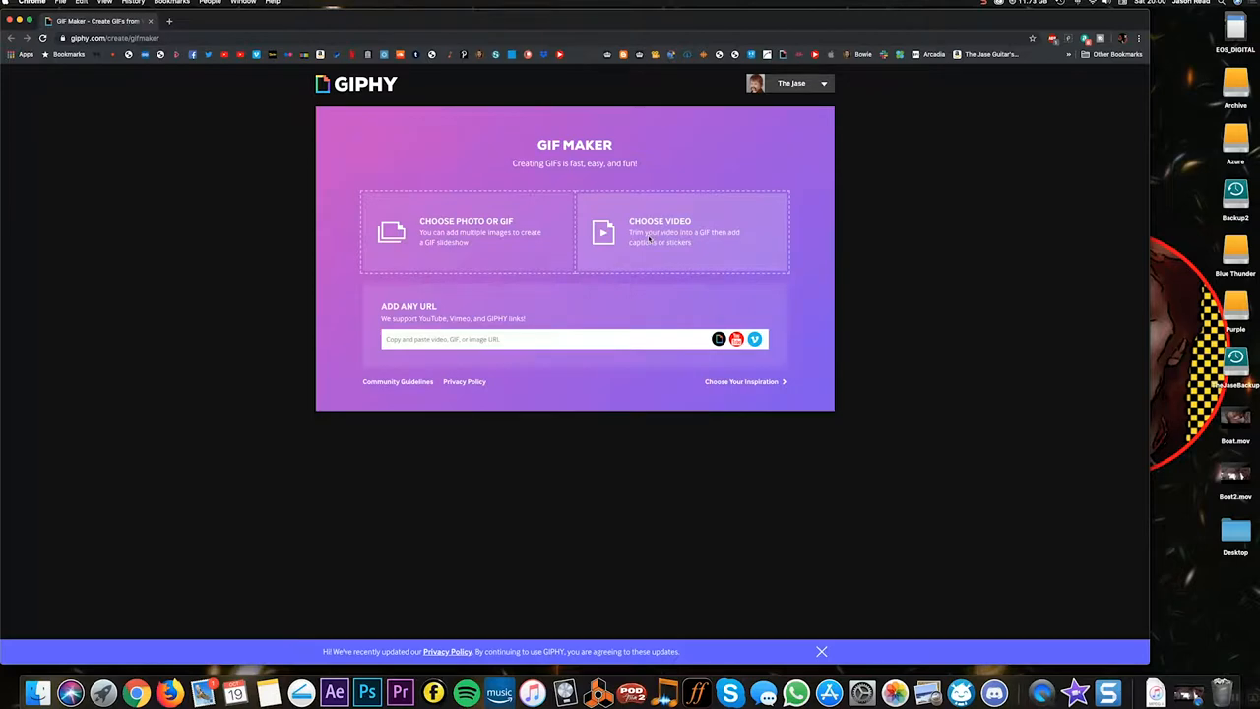
# Choose Boat2.mov from the Desktop as the video for the GIF.
pyautogui.click(697, 250)
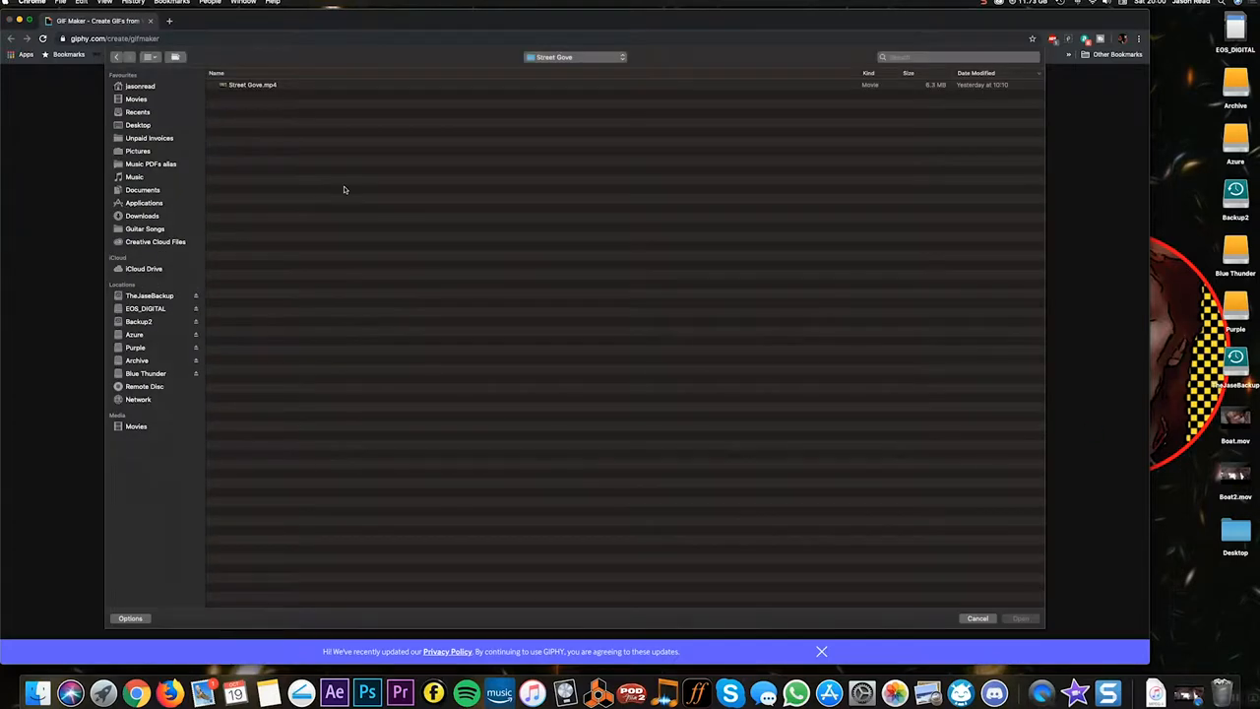
pyautogui.click(143, 126)
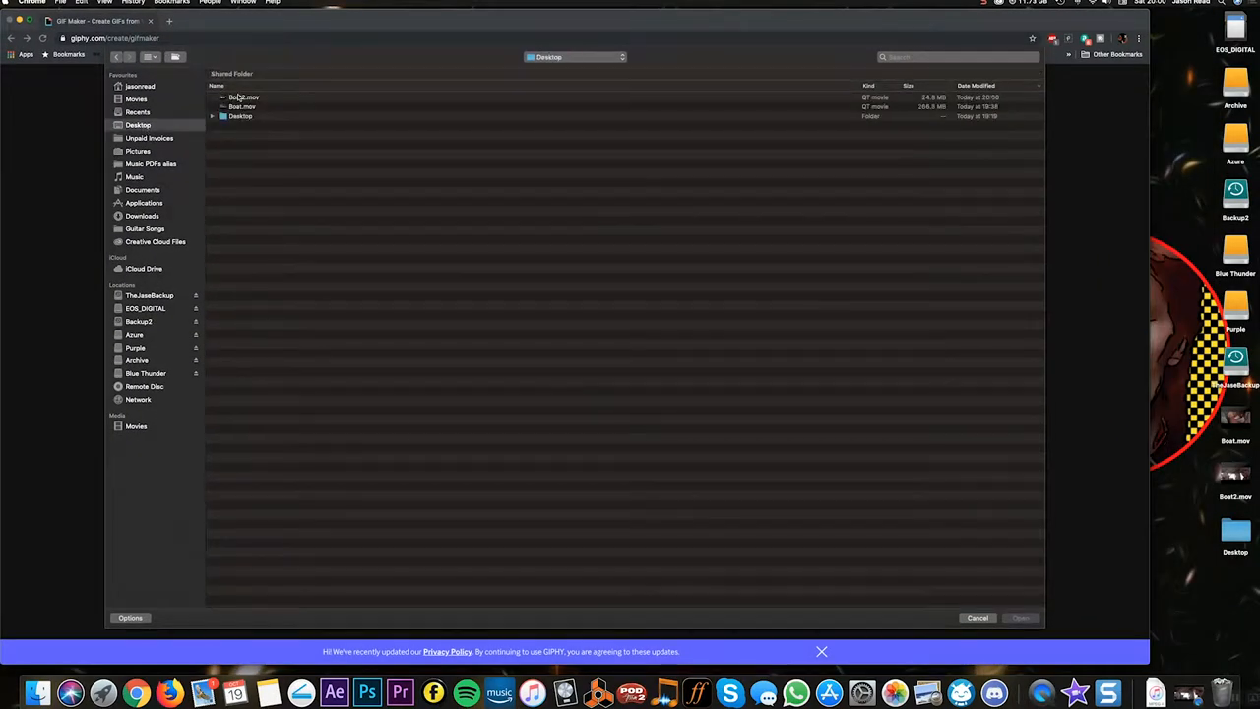
pyautogui.click(239, 98)
pyautogui.click(1020, 617)
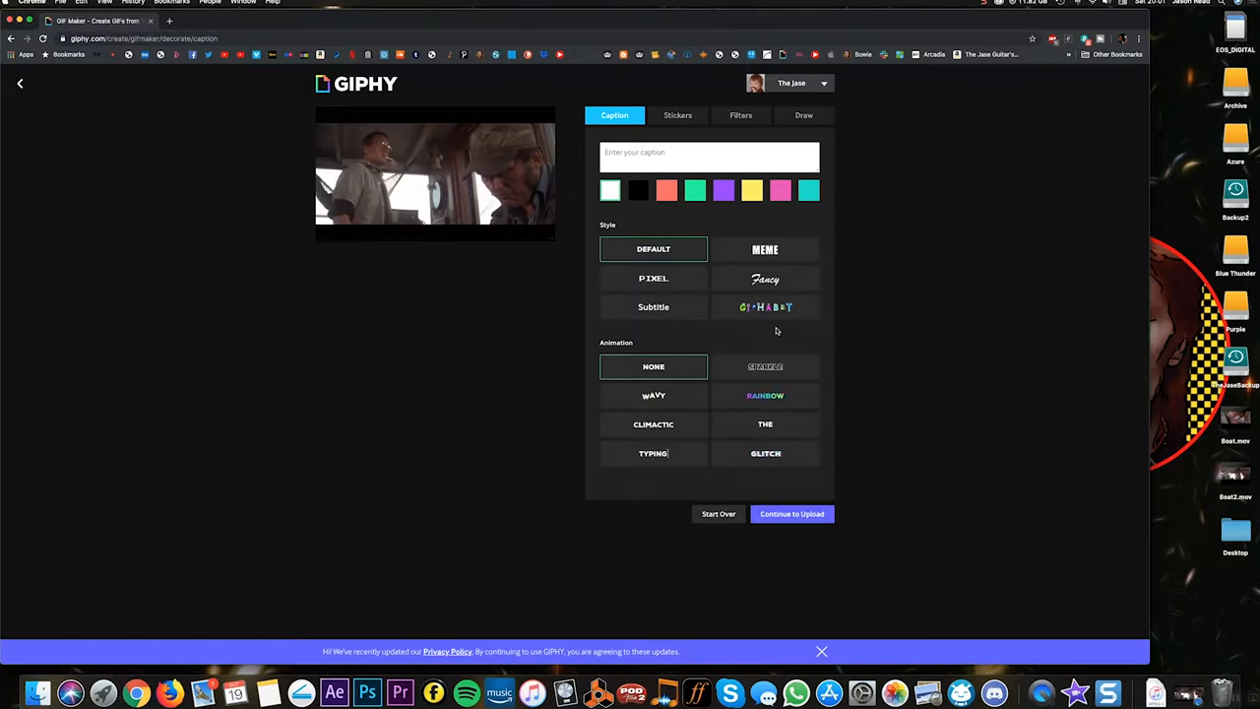
# Caption the GIF "You're gonna need a bigger boat." along its bottom edge and continue to upload.
pyautogui.click(690, 158)
pyautogui.write('We')
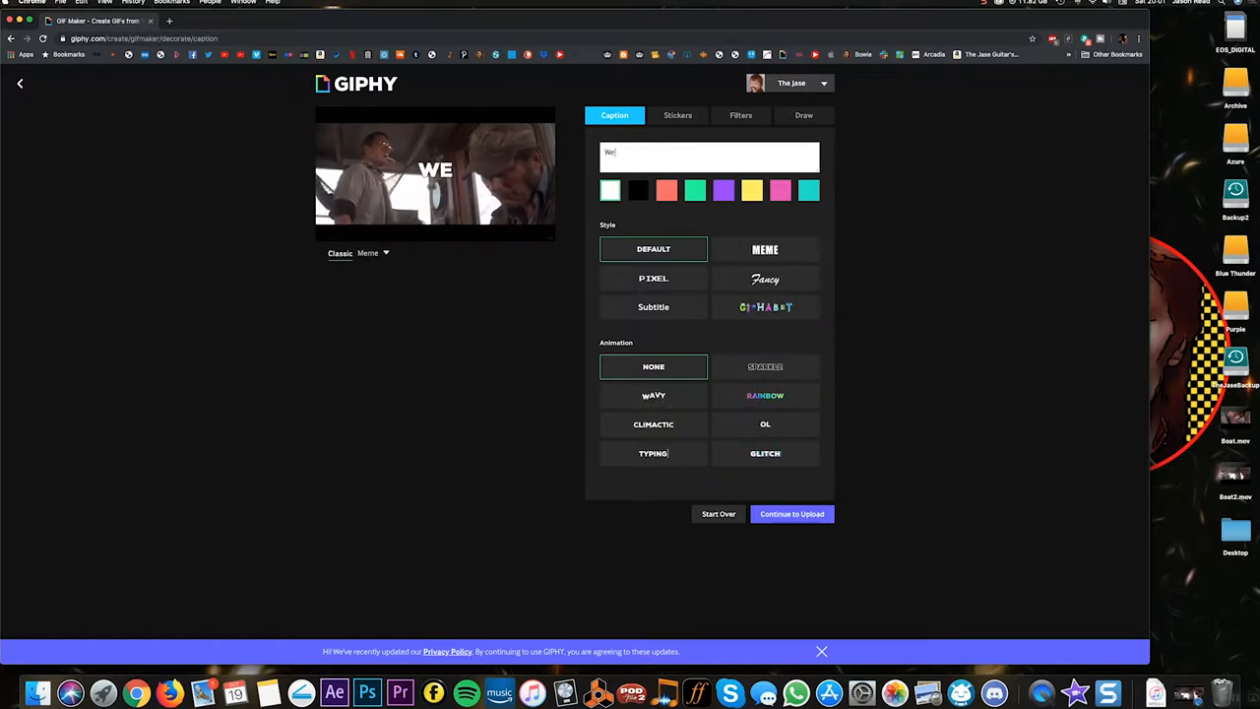
pyautogui.write("'re")
pyautogui.press('BackSpace')
pyautogui.press('BackSpace')
pyautogui.press('BackSpace')
pyautogui.press('BackSpace')
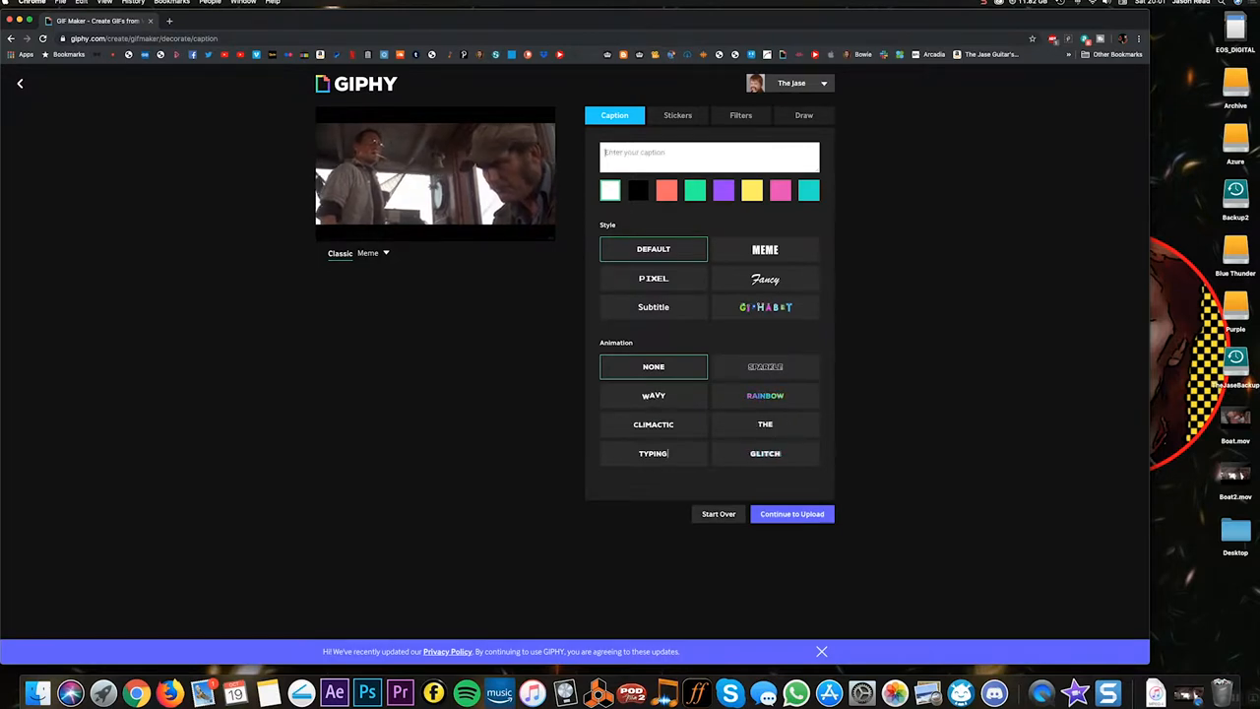
pyautogui.write('Y')
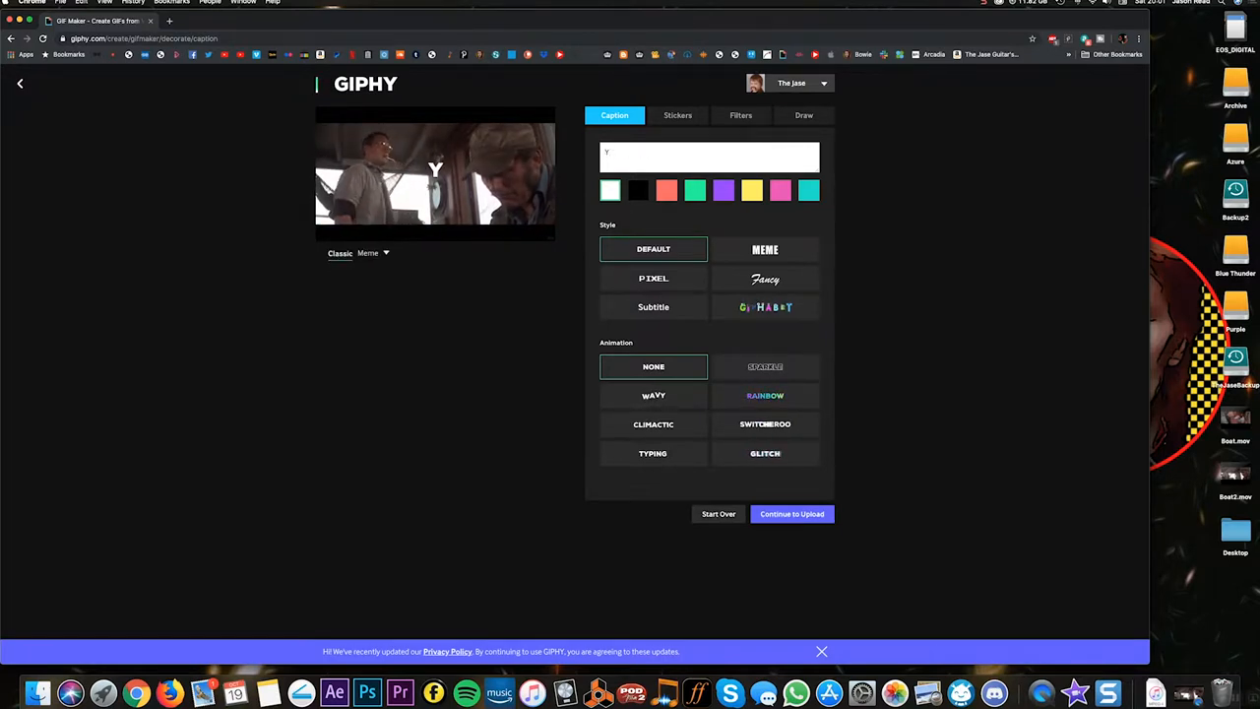
pyautogui.write("ou're go")
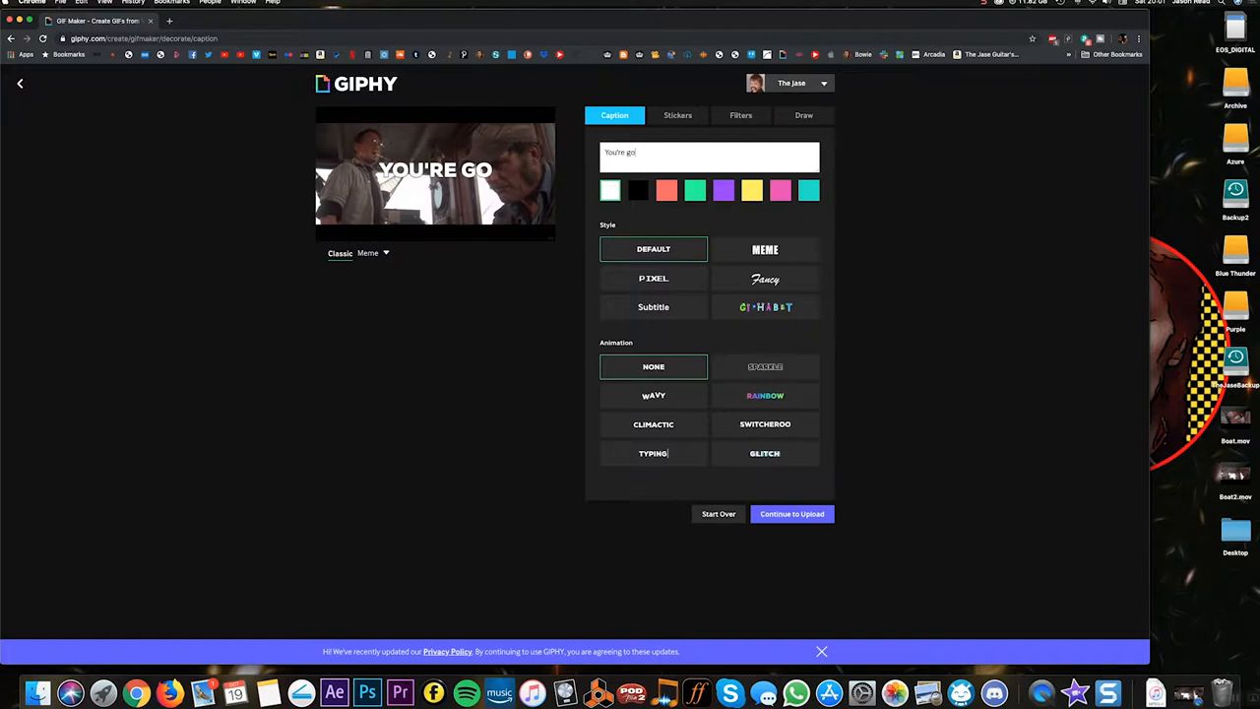
pyautogui.write('nna need a')
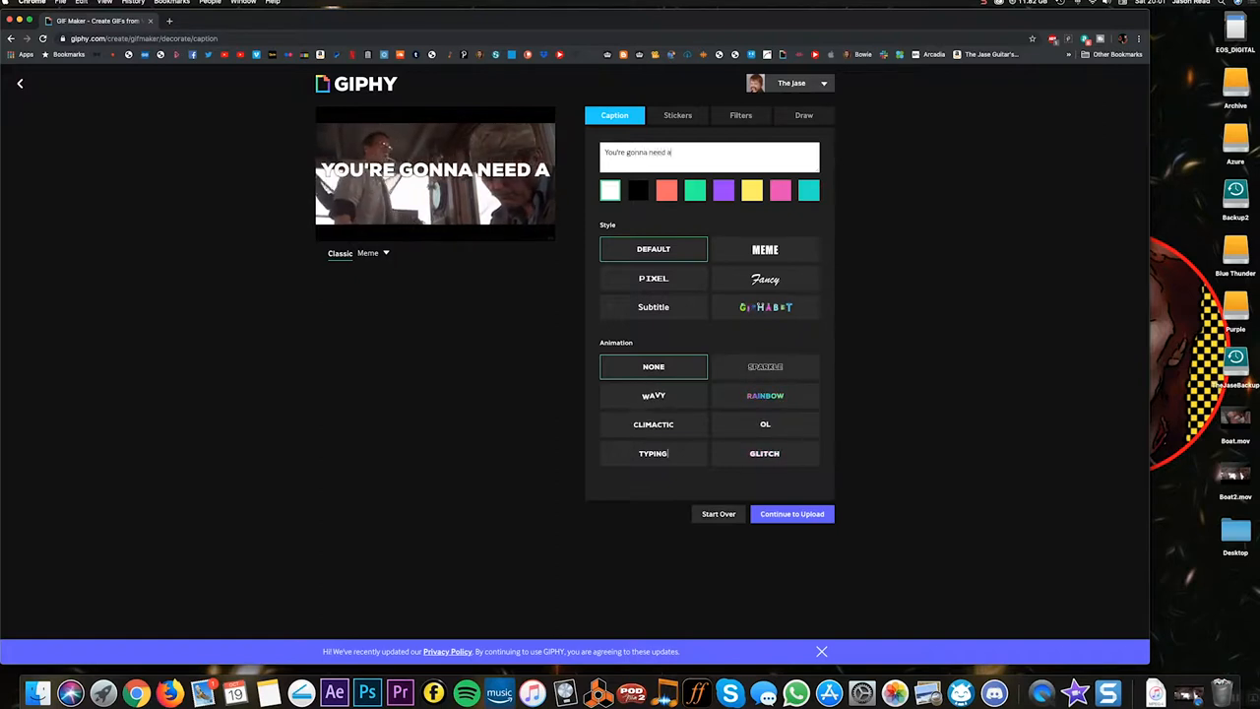
pyautogui.write(' bigger')
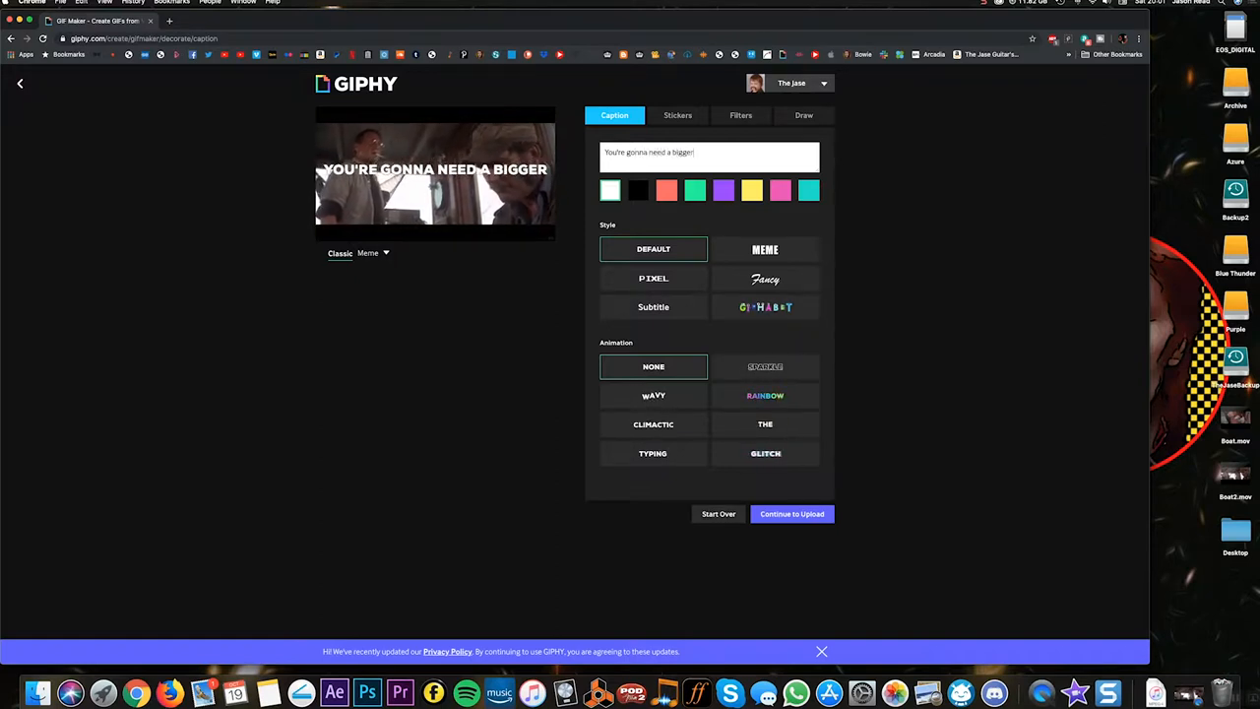
pyautogui.write(' boa')
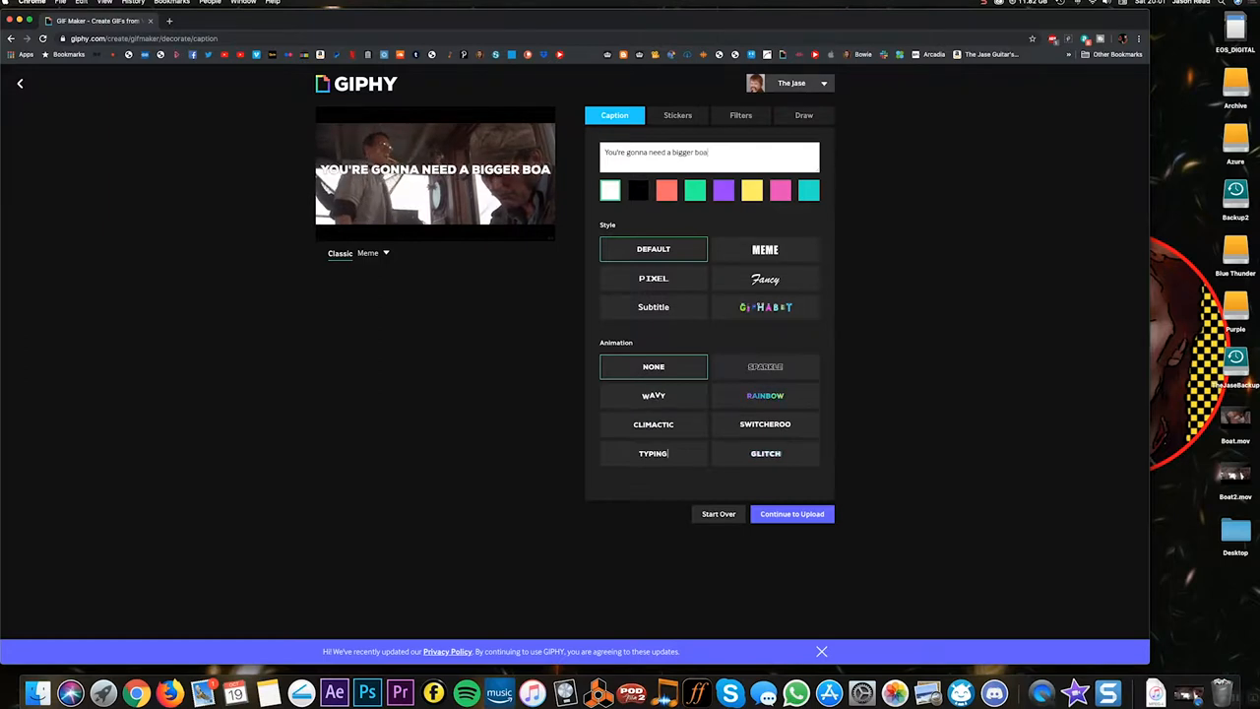
pyautogui.write('t.')
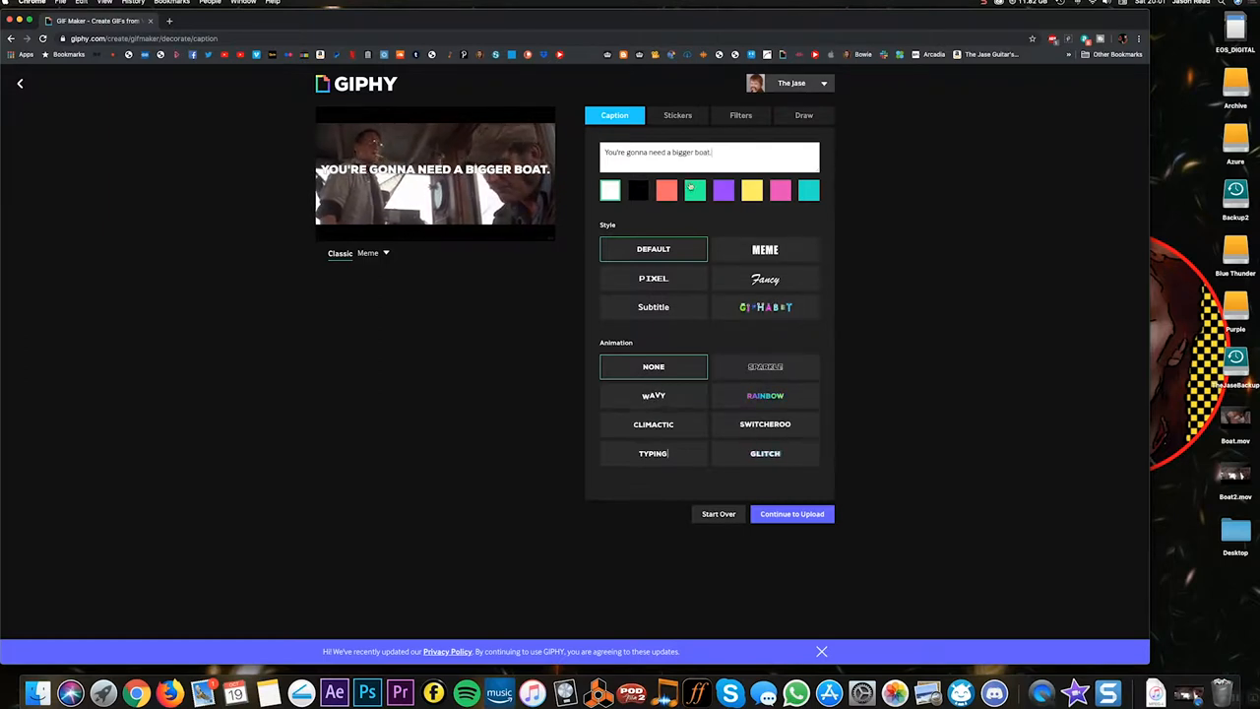
pyautogui.moveTo(438, 172)
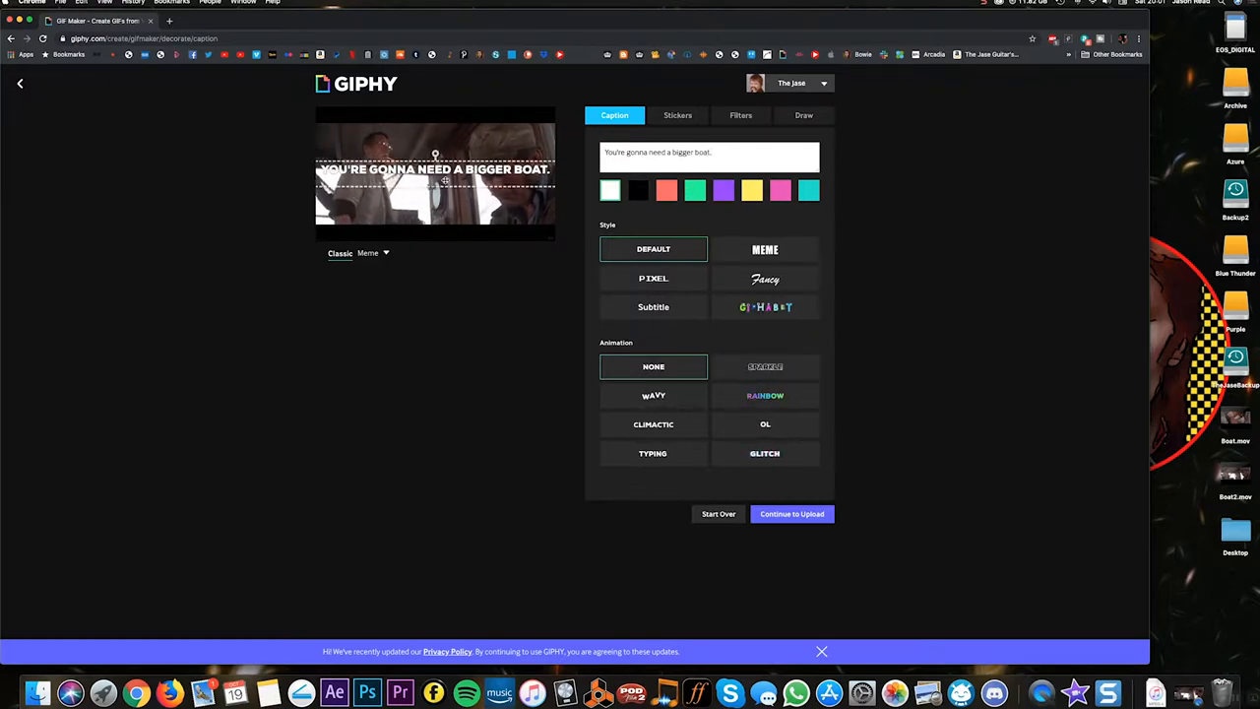
pyautogui.moveTo(445, 180); pyautogui.dragTo(443, 234)
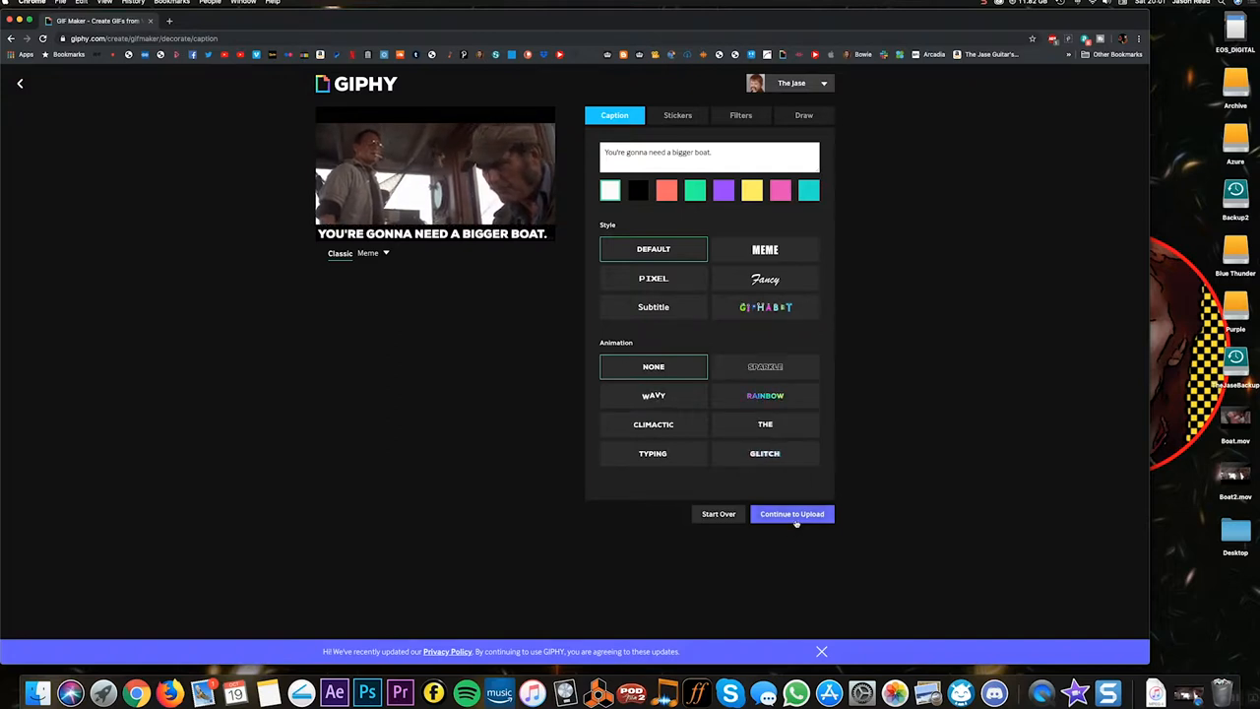
pyautogui.click(796, 518)
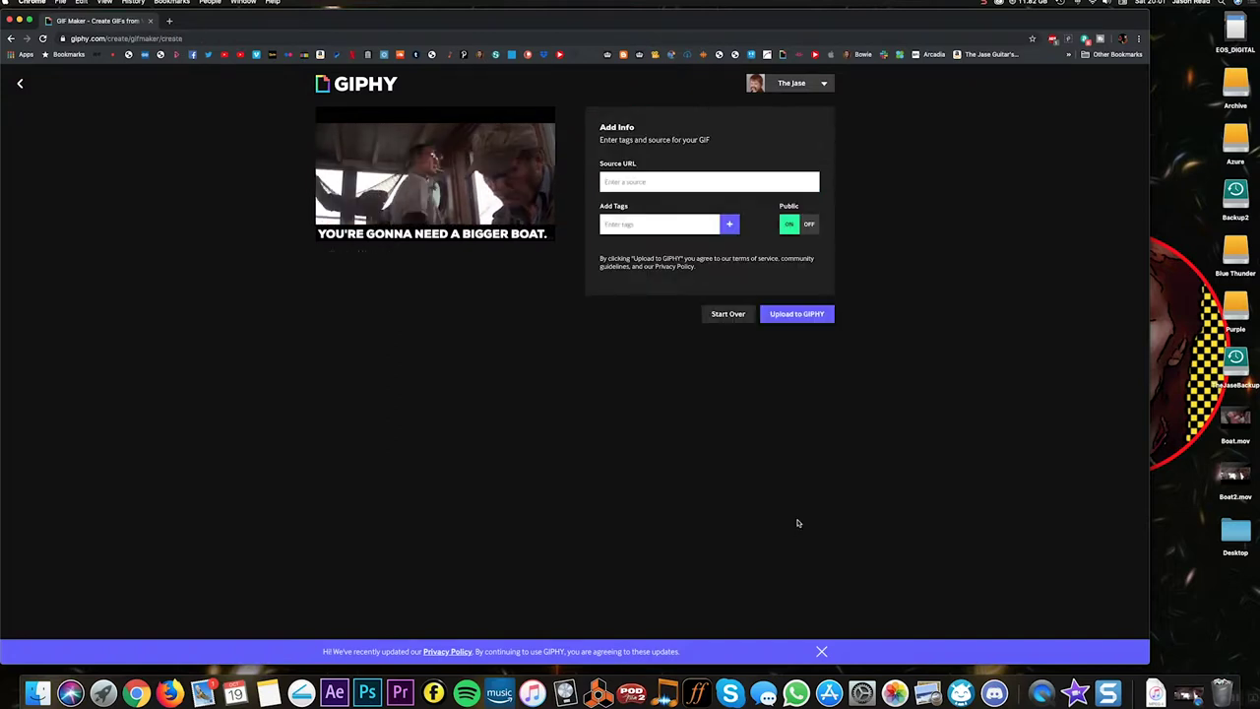
# Upload the captioned Jaws GIF to Giphy so it gets its own page.
pyautogui.click(823, 317)
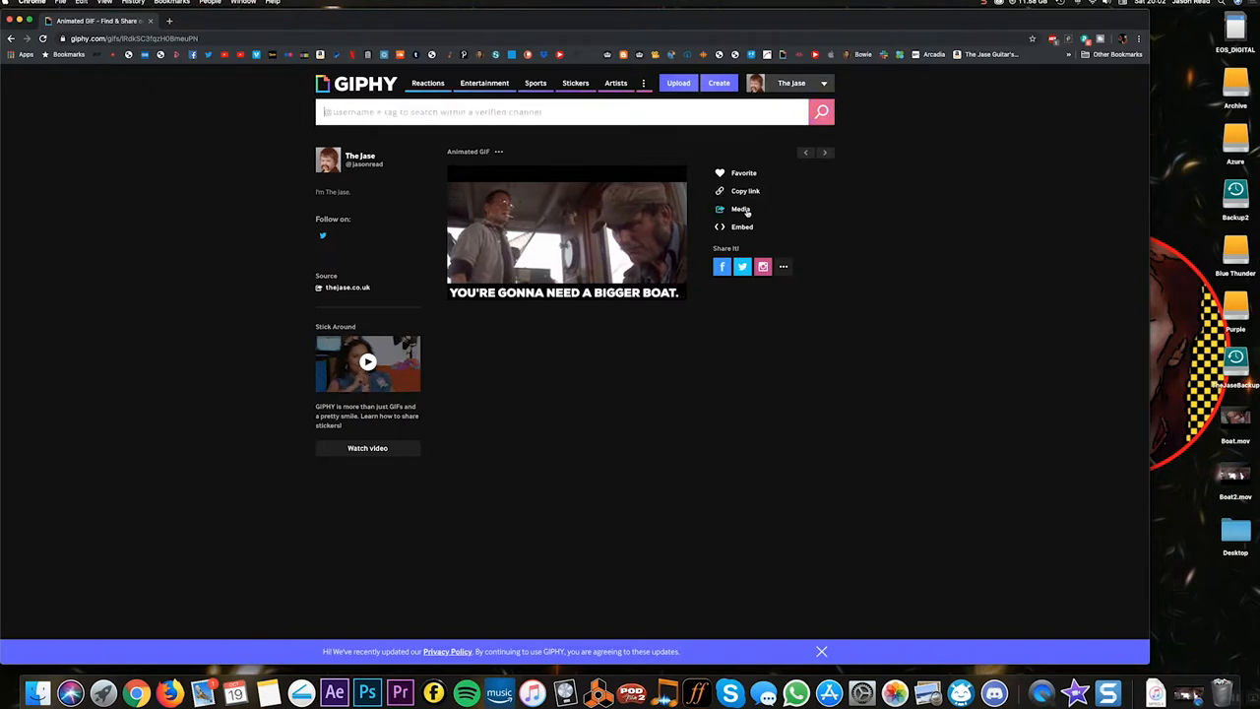
# Download the captioned GIF's MP4 version from its Media options into the Bells folder.
pyautogui.click(747, 211)
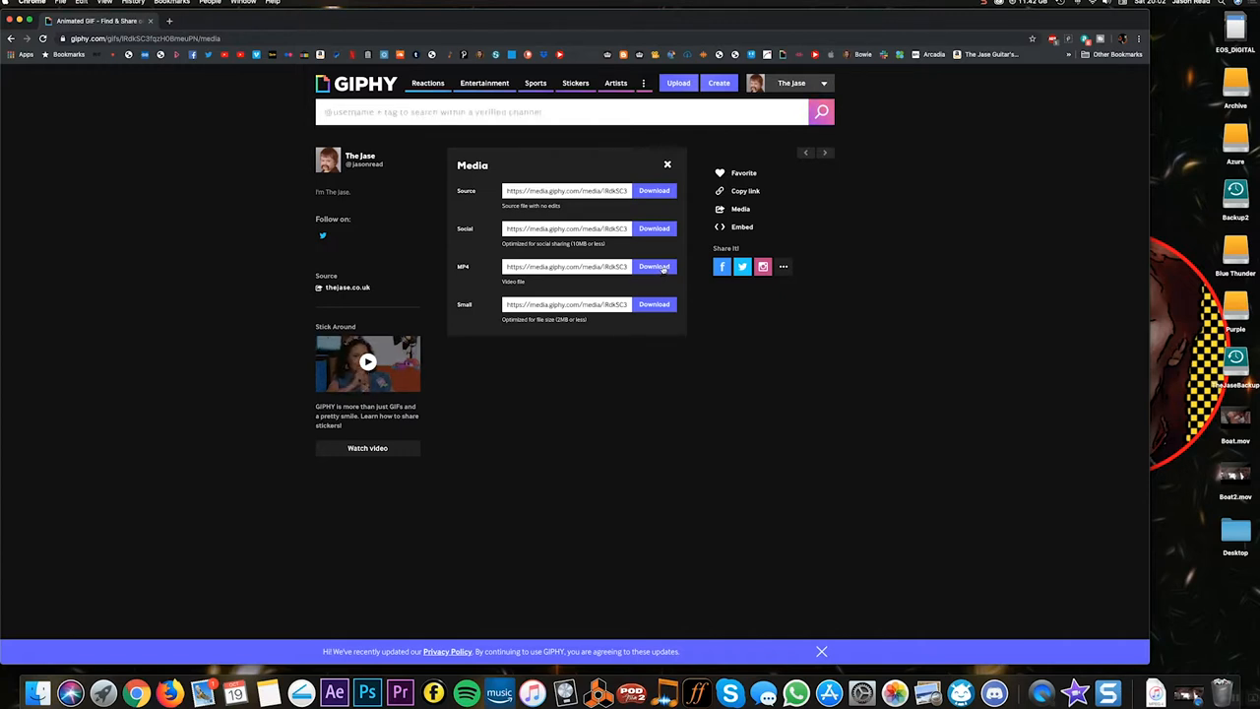
pyautogui.click(663, 269)
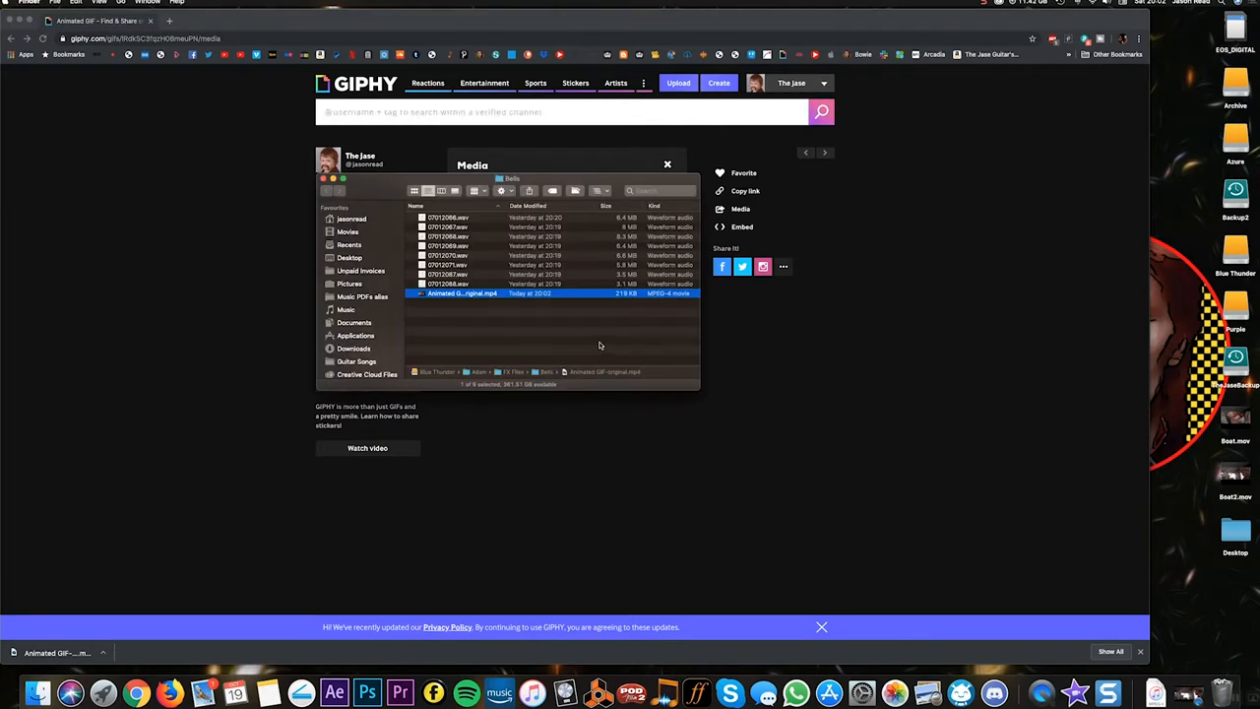
# Quick Look the downloaded MP4 to confirm the caption, then close the Finder folder window.
pyautogui.press('space')
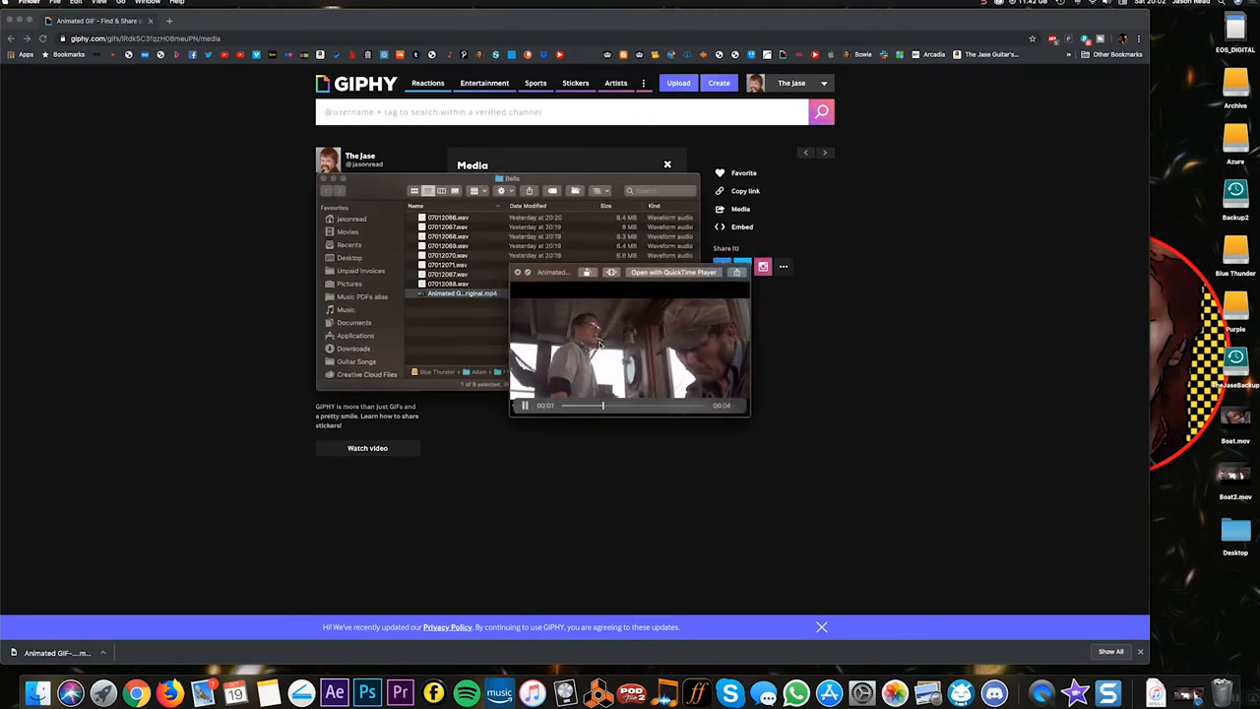
pyautogui.press('space')
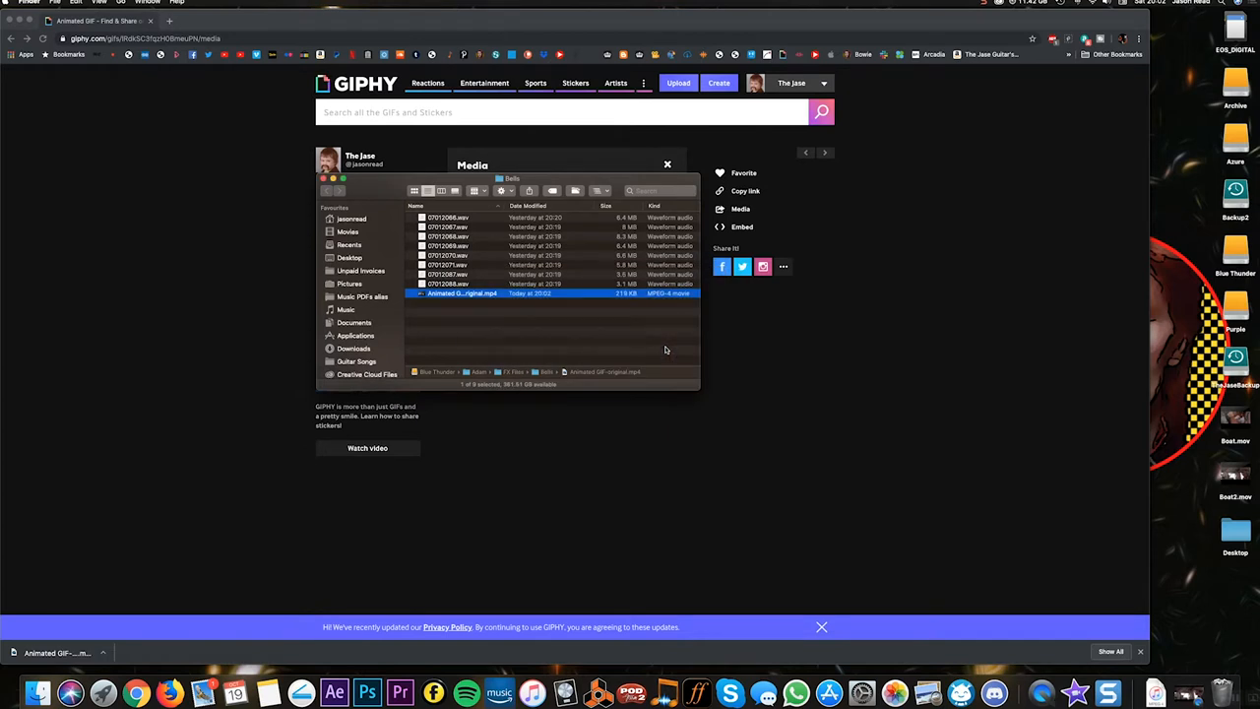
pyautogui.press('space')
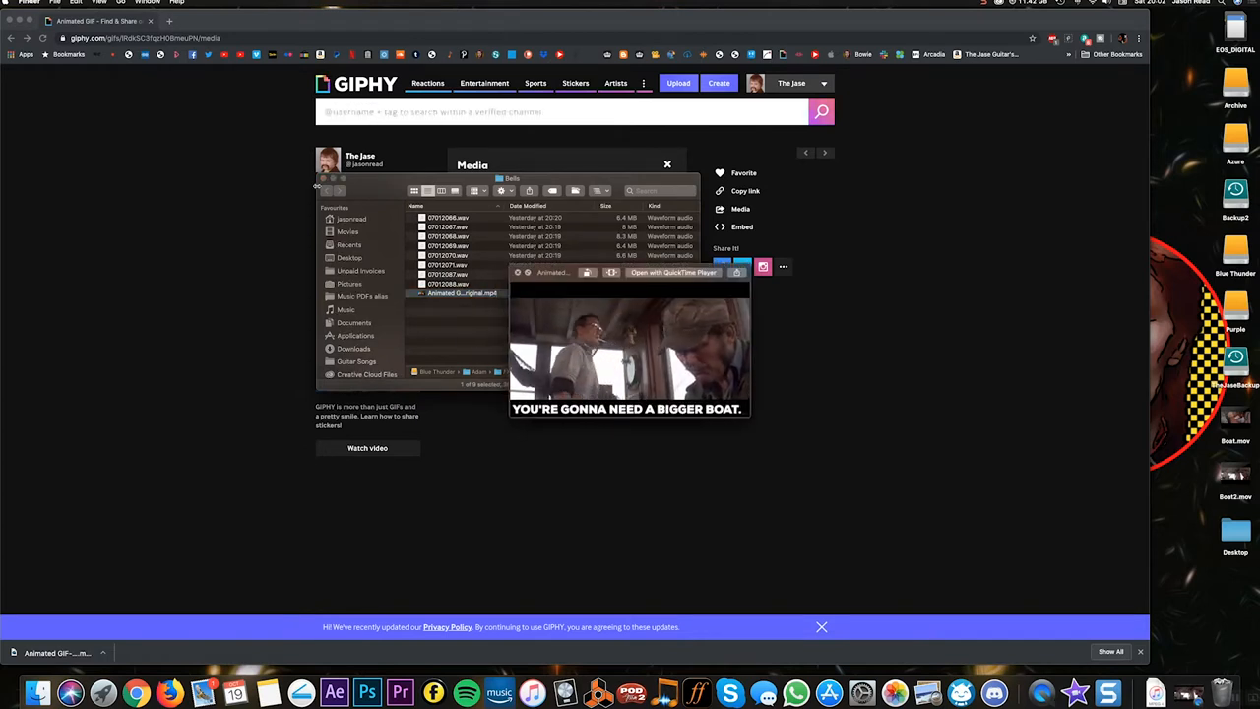
pyautogui.press('space')
pyautogui.click(322, 178)
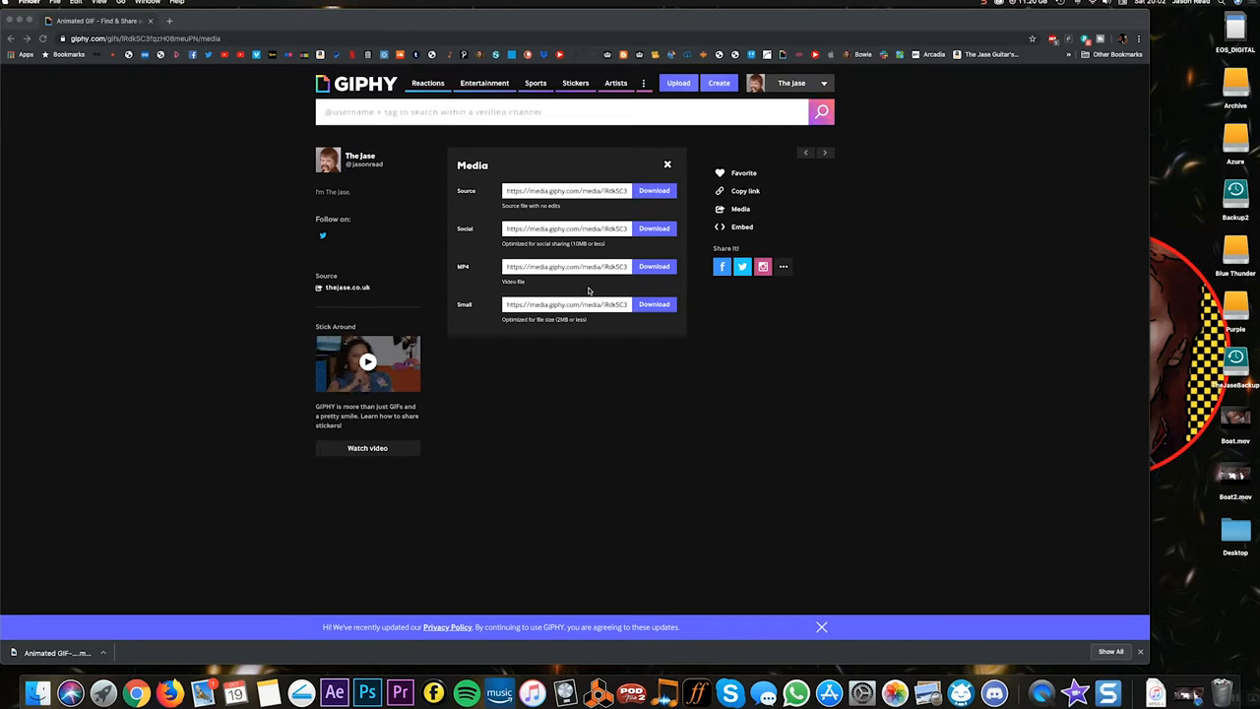
pyautogui.click(580, 216)
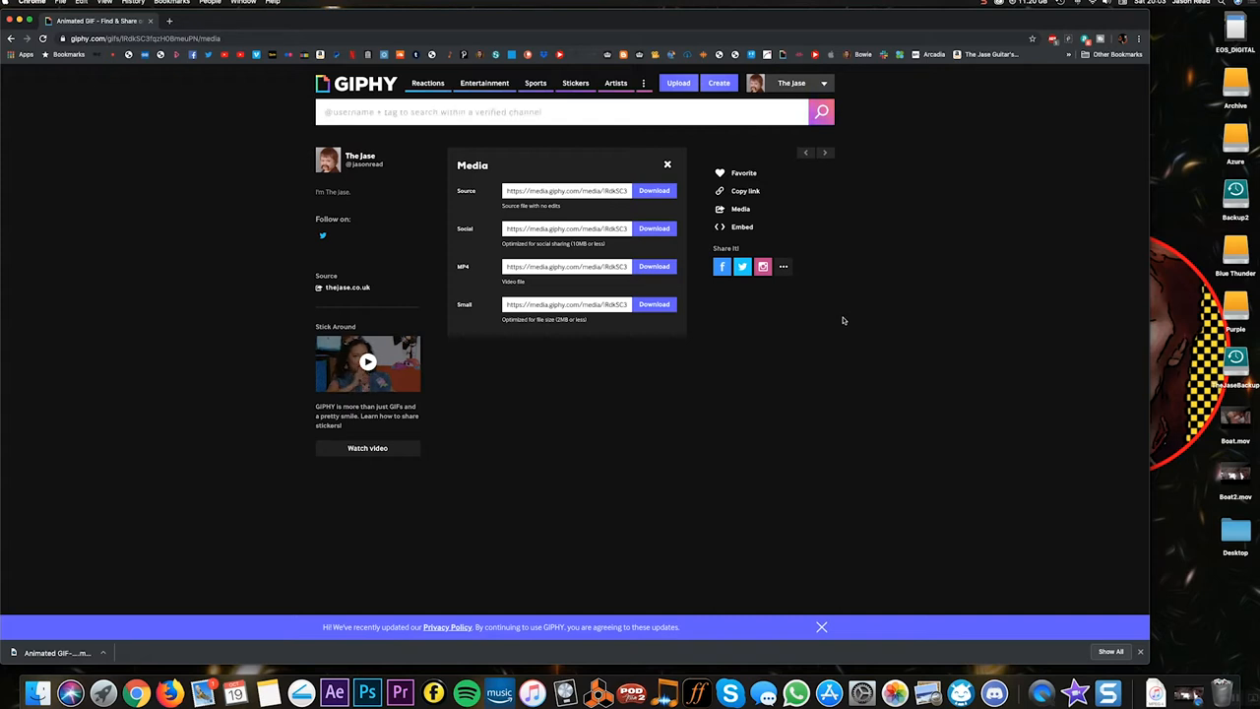
pyautogui.click(1190, 377)
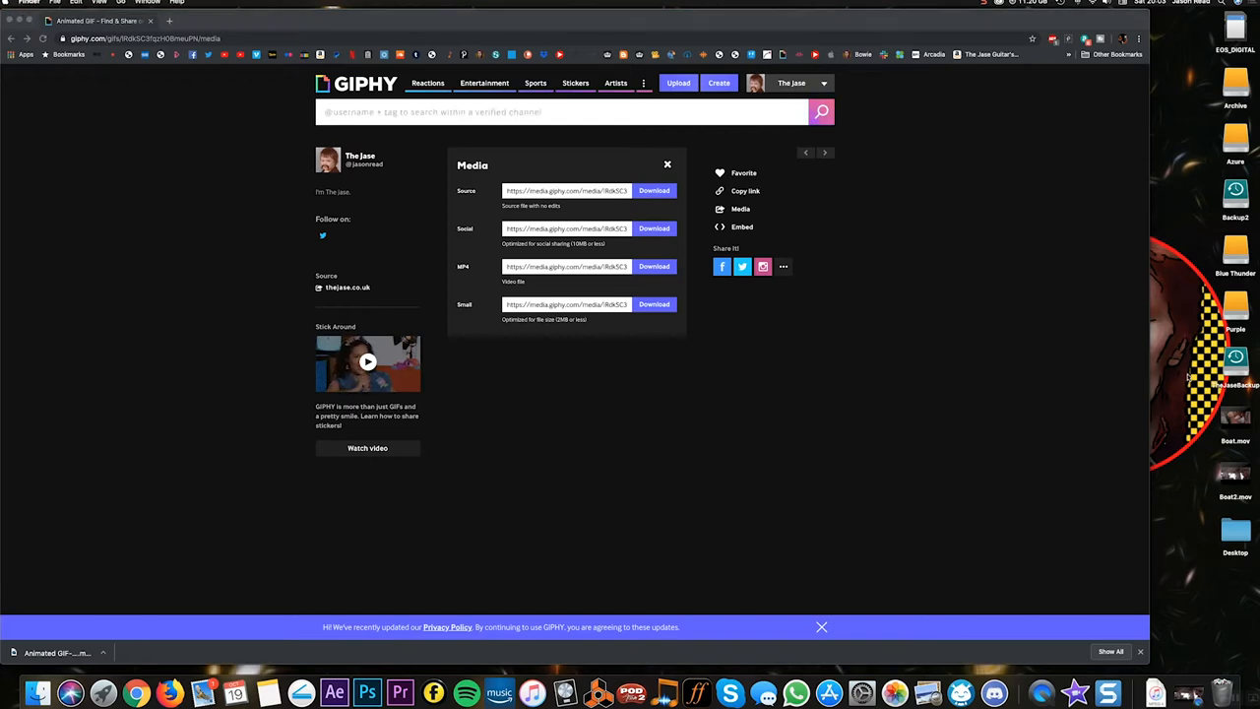